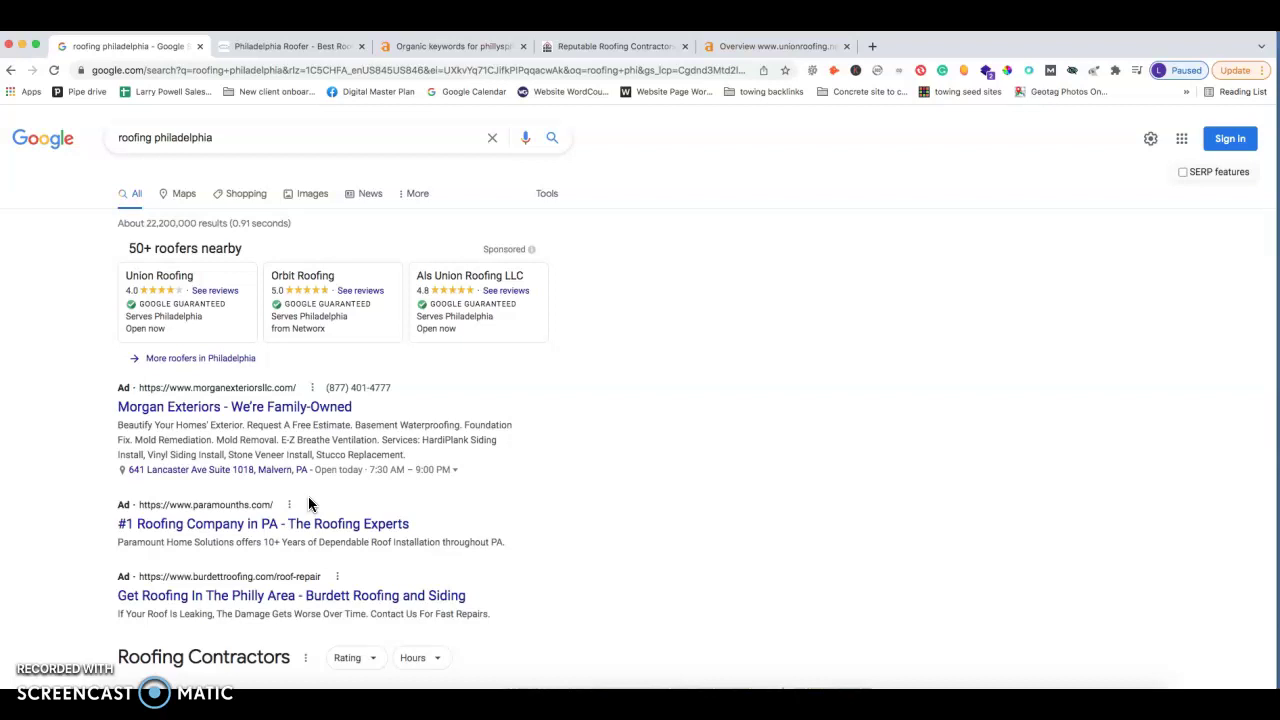
Survey the roofing philadelphia results from the ads down to the first organic listing
scroll(349, 563, down, 5)
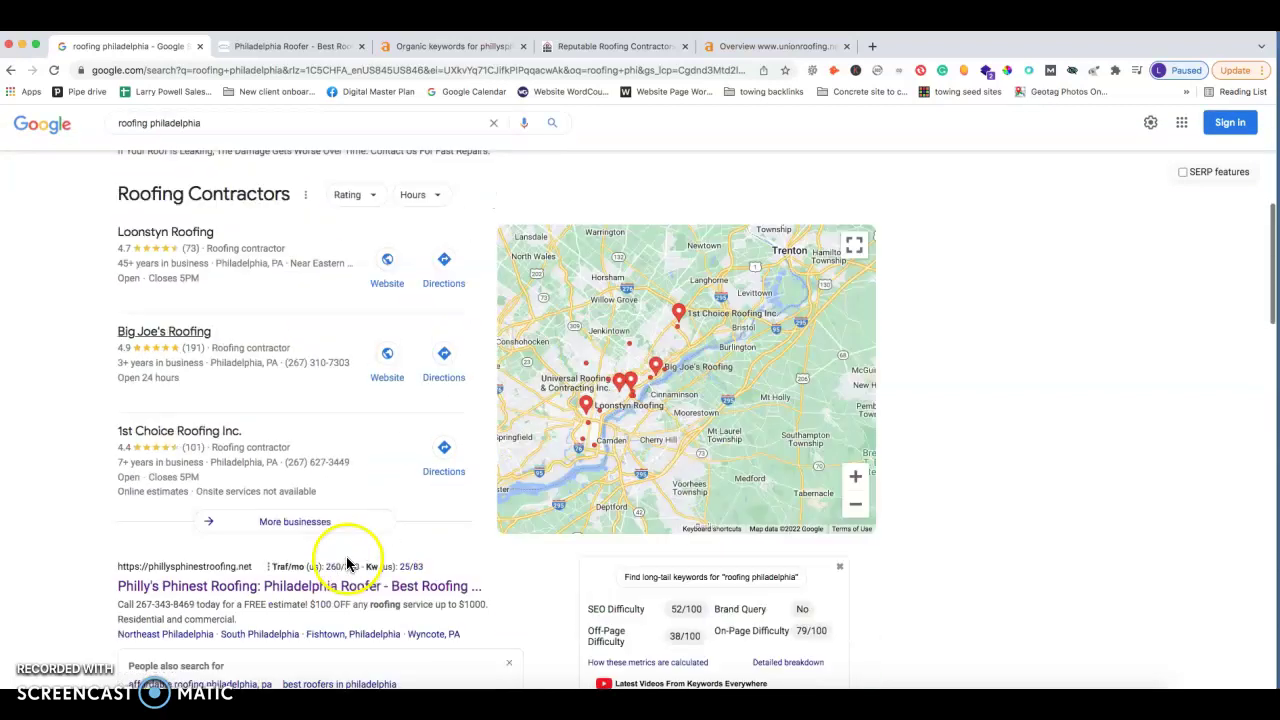
scroll(347, 565, down, 2)
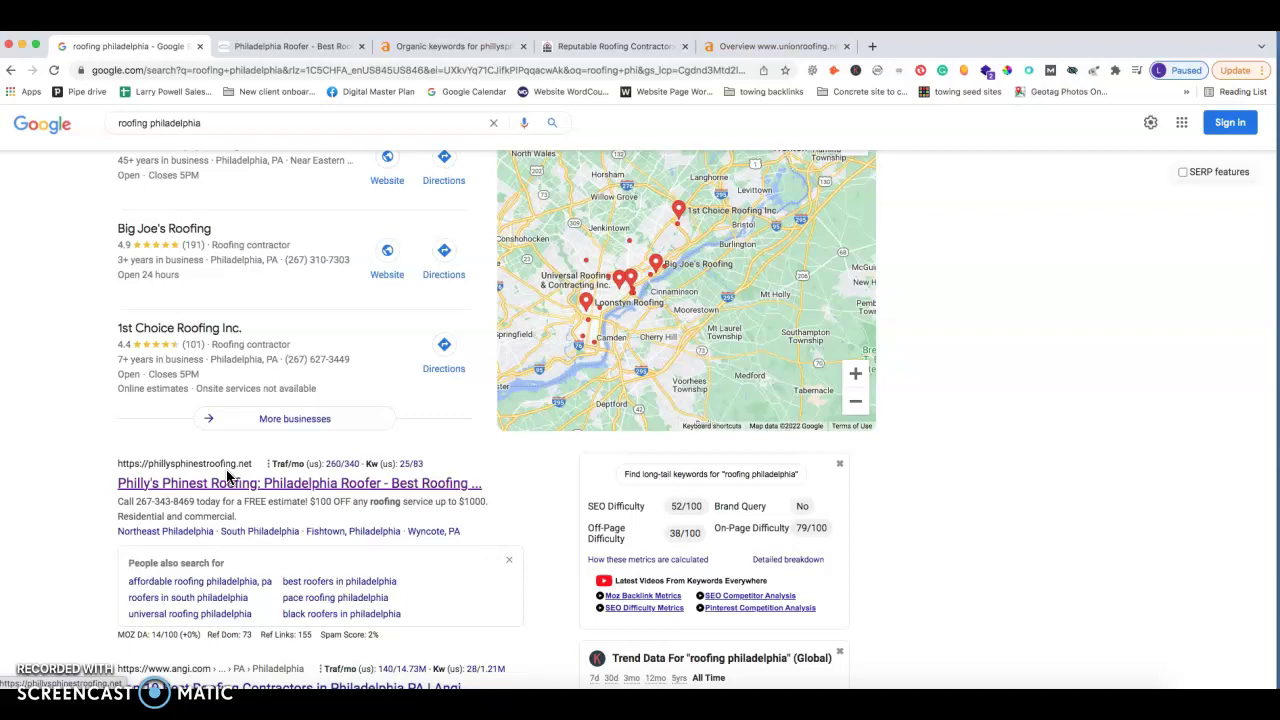
scroll(300, 257, up, 7)
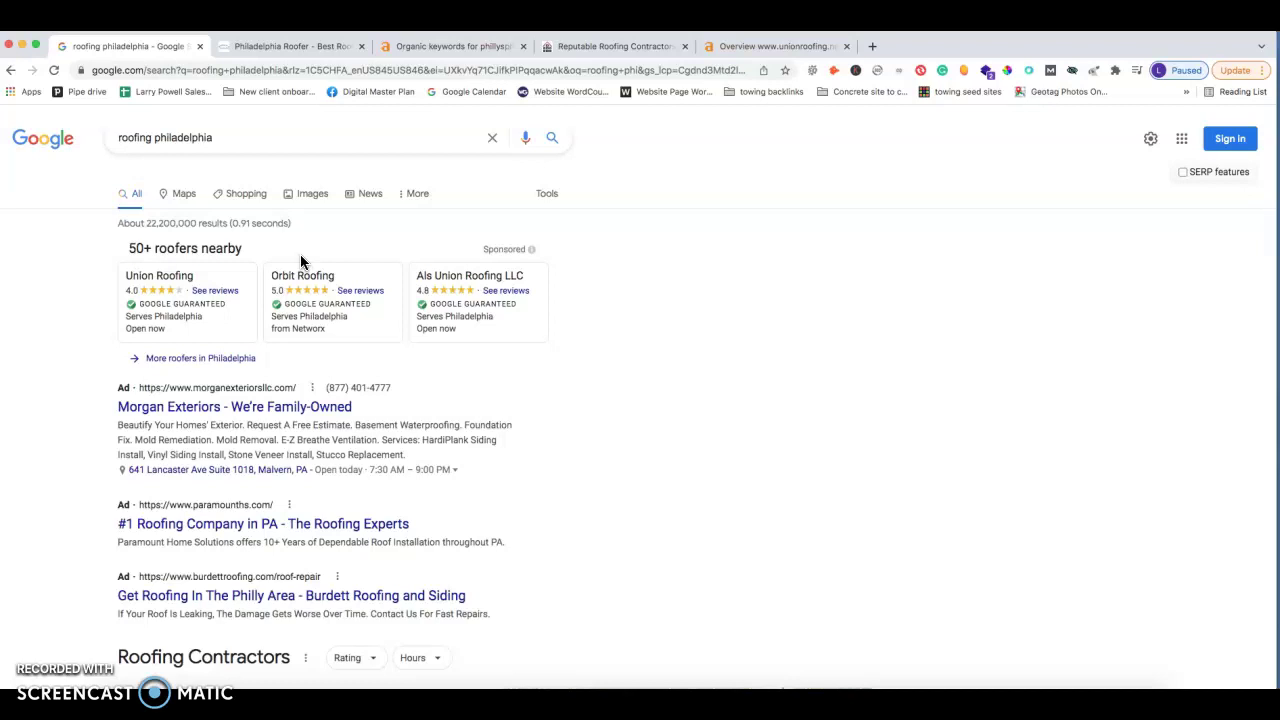
Examine the sponsored roofer cards and the text ads above the Roofing Contractors listings
click(251, 229)
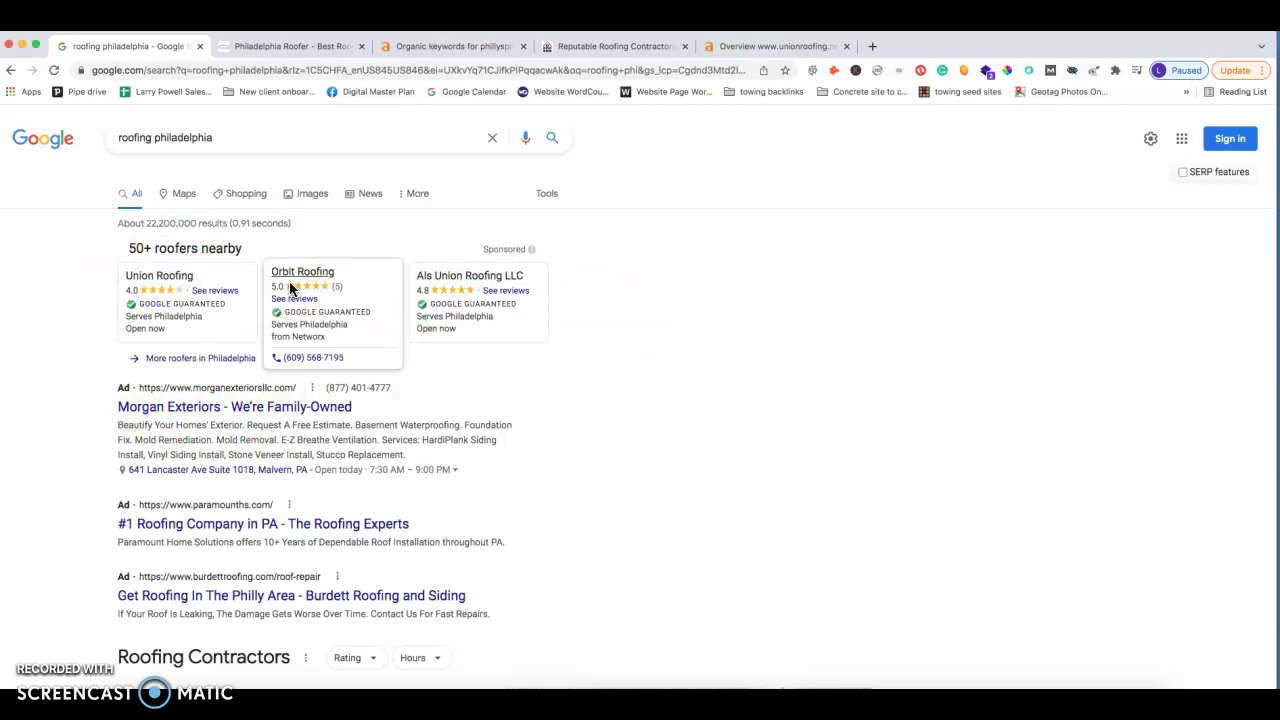
scroll(300, 378, down, 1)
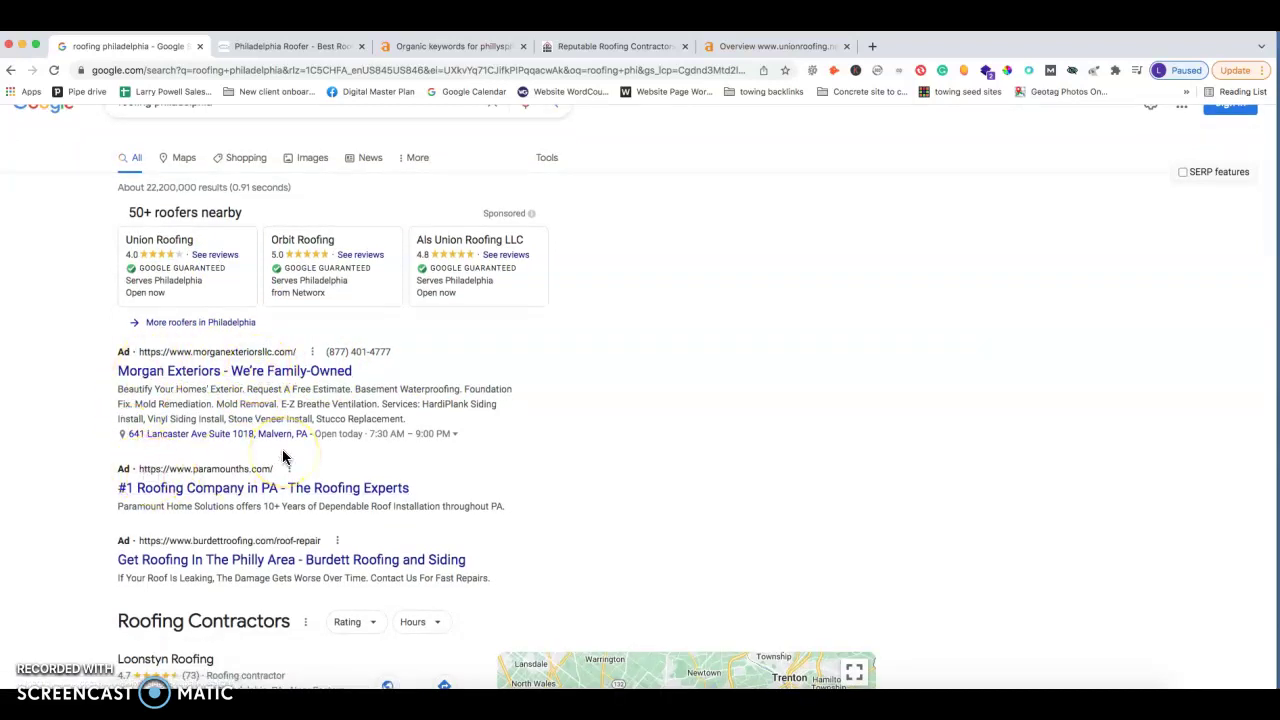
click(116, 344)
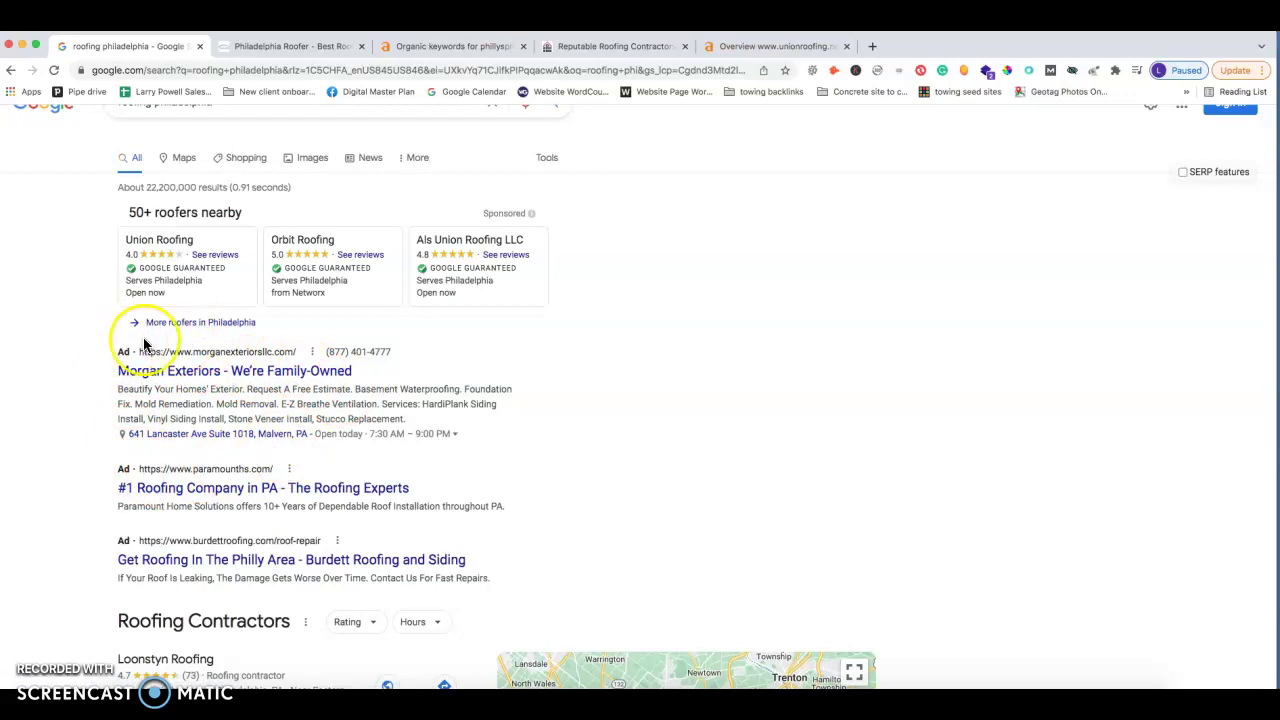
click(100, 351)
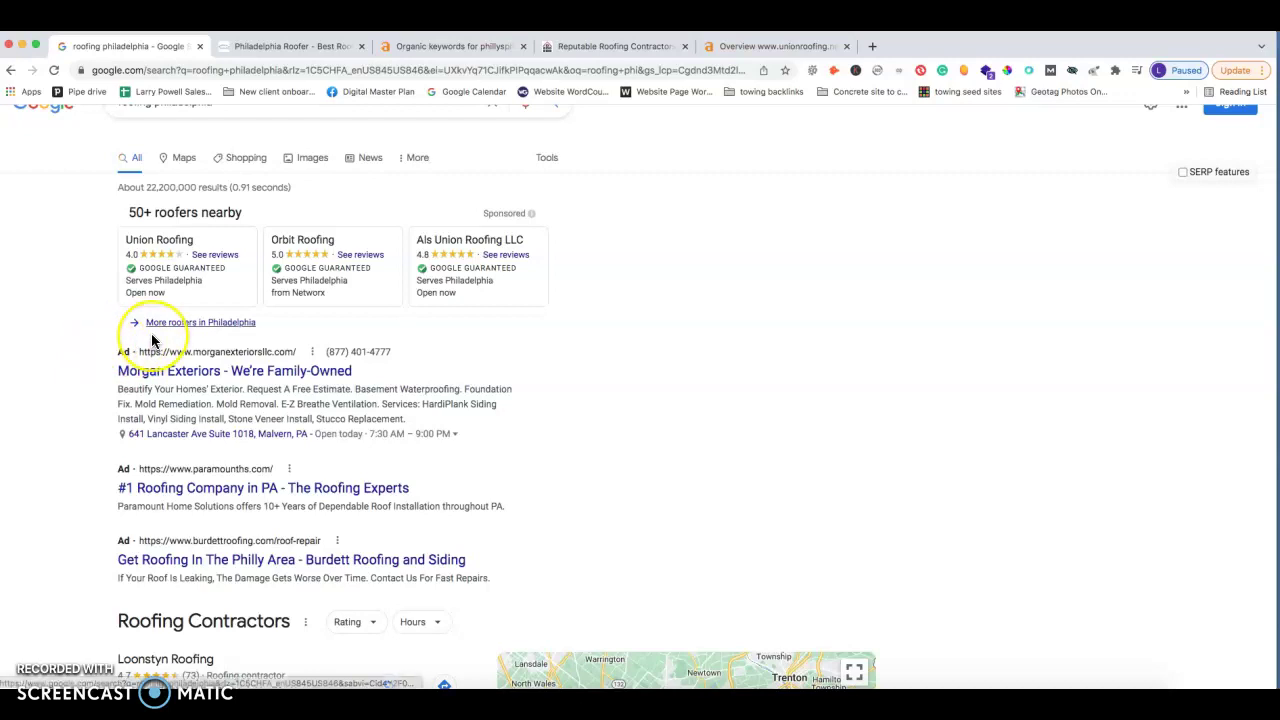
click(94, 340)
click(133, 349)
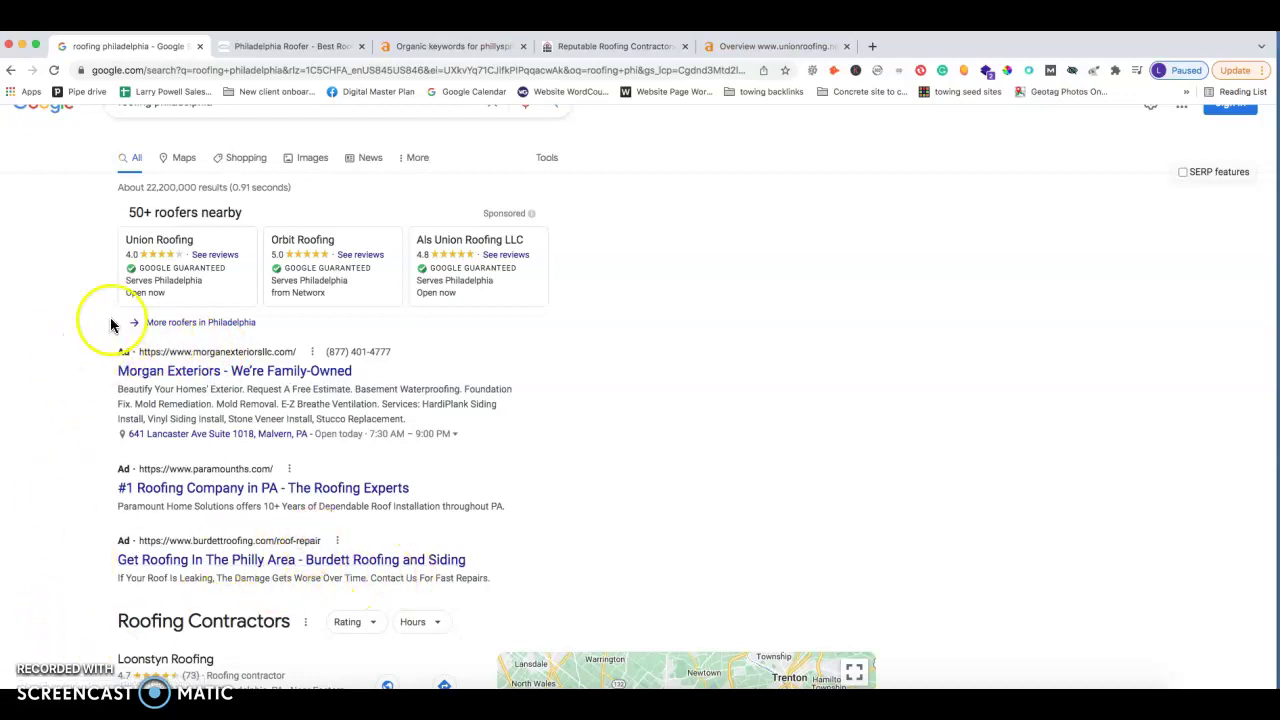
Review the Roofing Contractors map listings and the first organic result, Philly's Phinest Roofing
scroll(337, 400, down, 2)
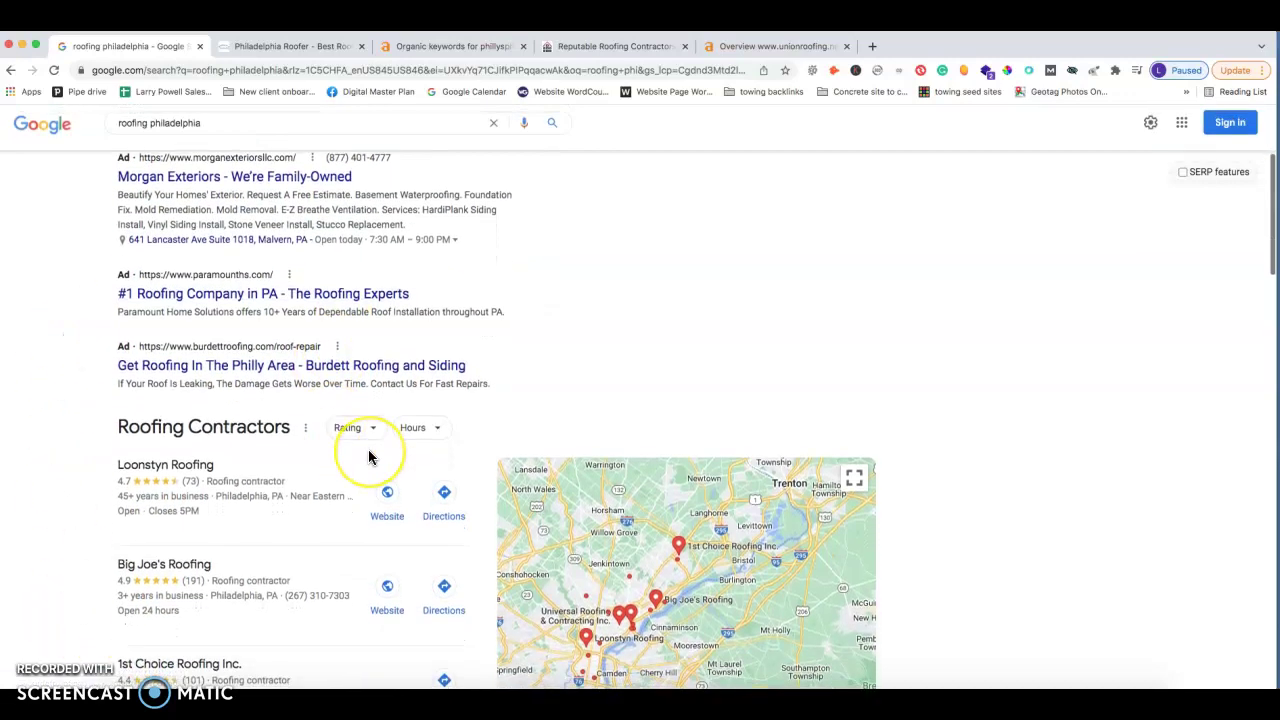
scroll(140, 398, down, 1)
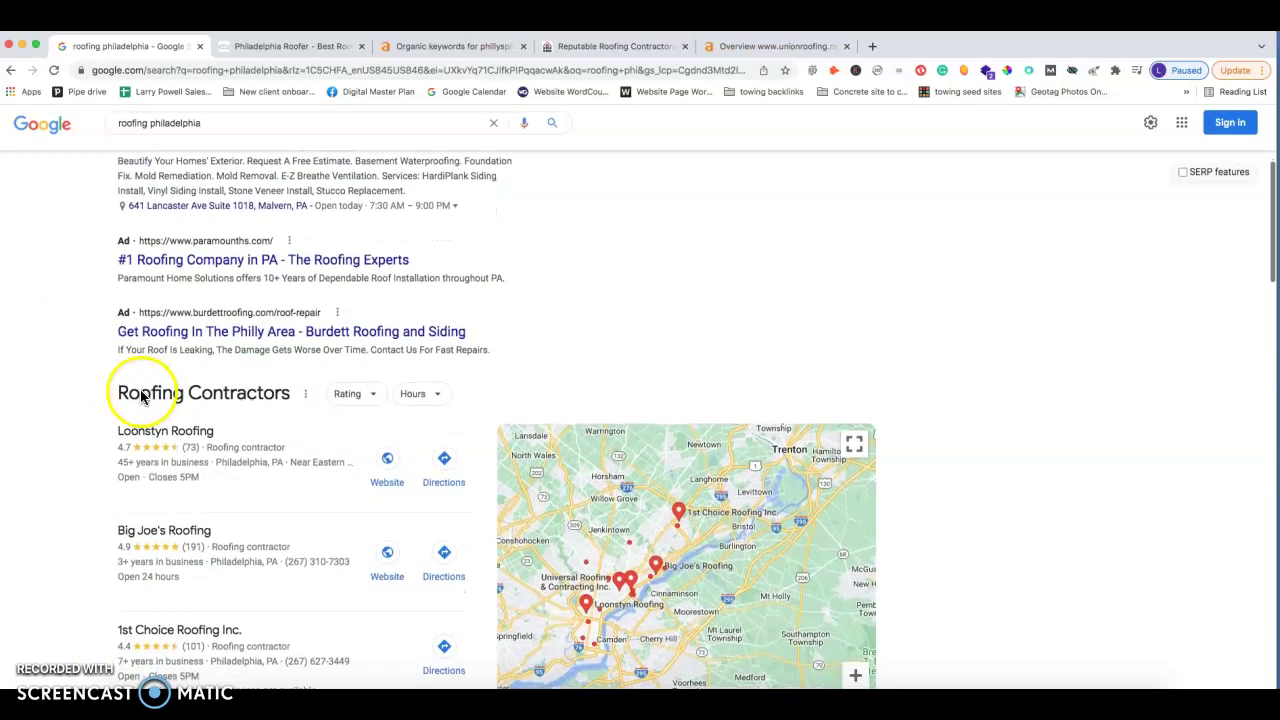
scroll(200, 390, down, 1)
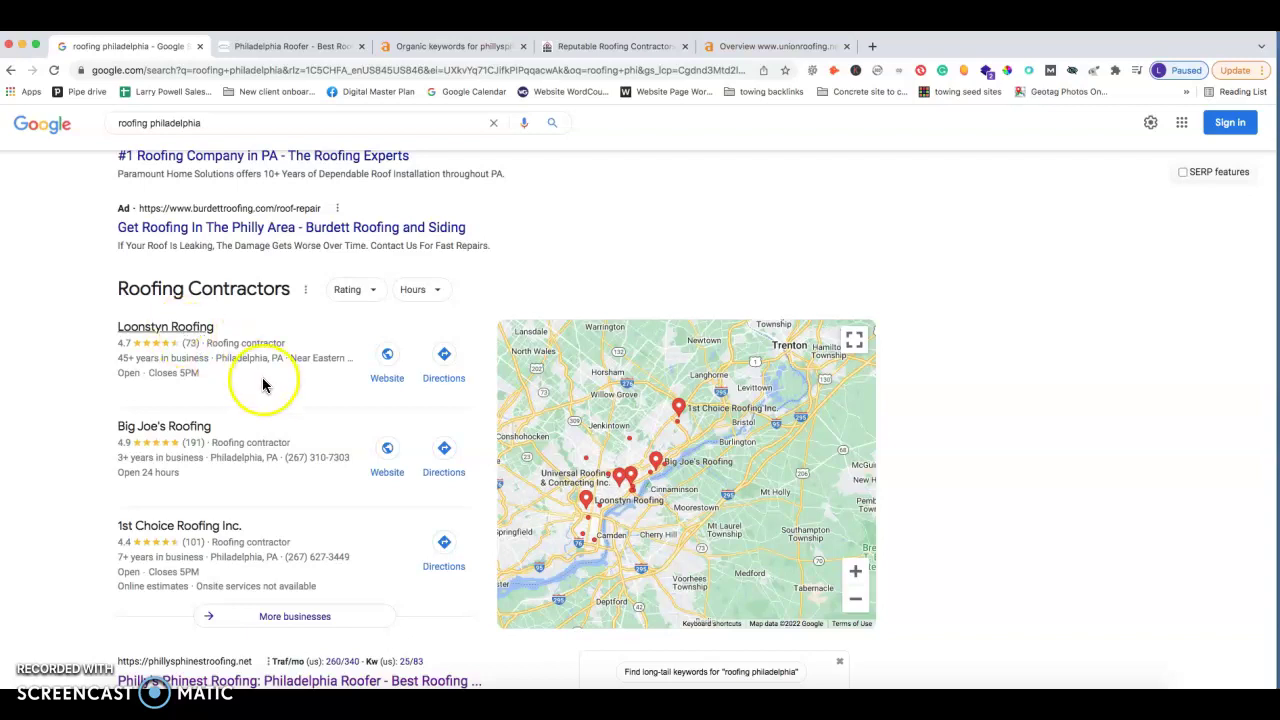
scroll(265, 382, down, 5)
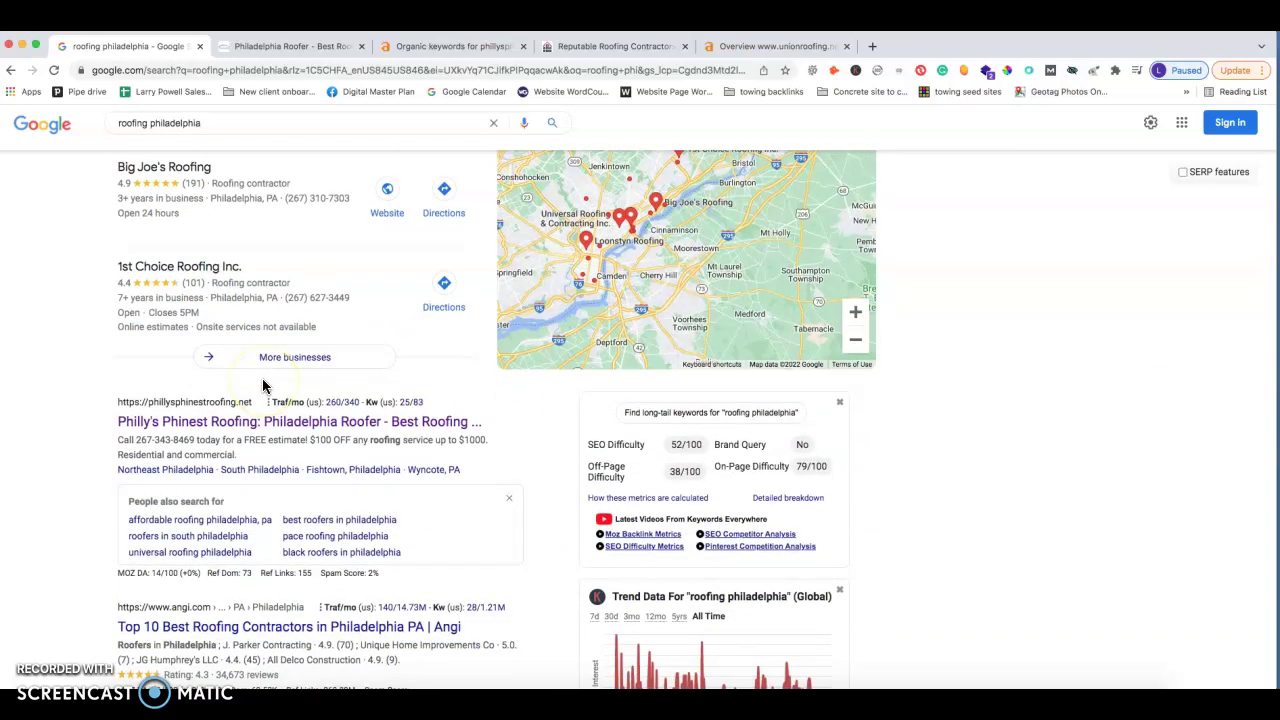
scroll(255, 385, down, 1)
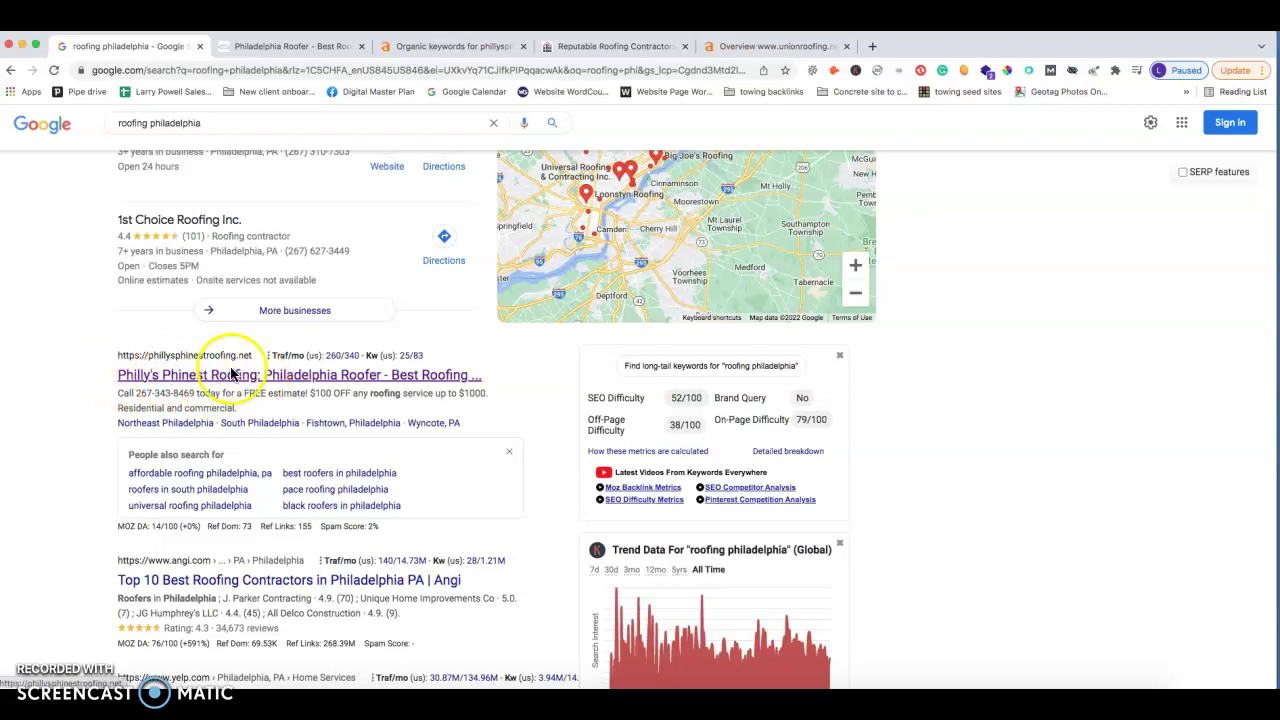
Bring up the Philly's Phinest Roofing website and read its homepage from the reviews down to the service cards
click(280, 46)
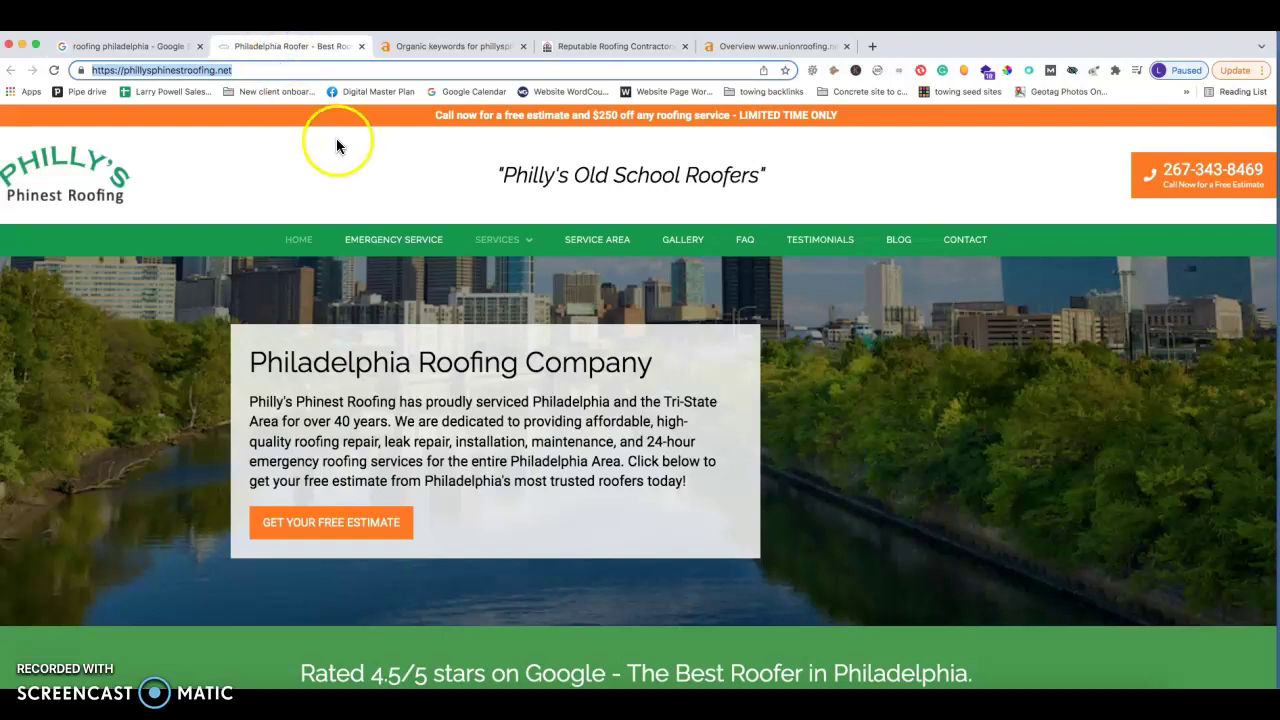
scroll(370, 190, down, 5)
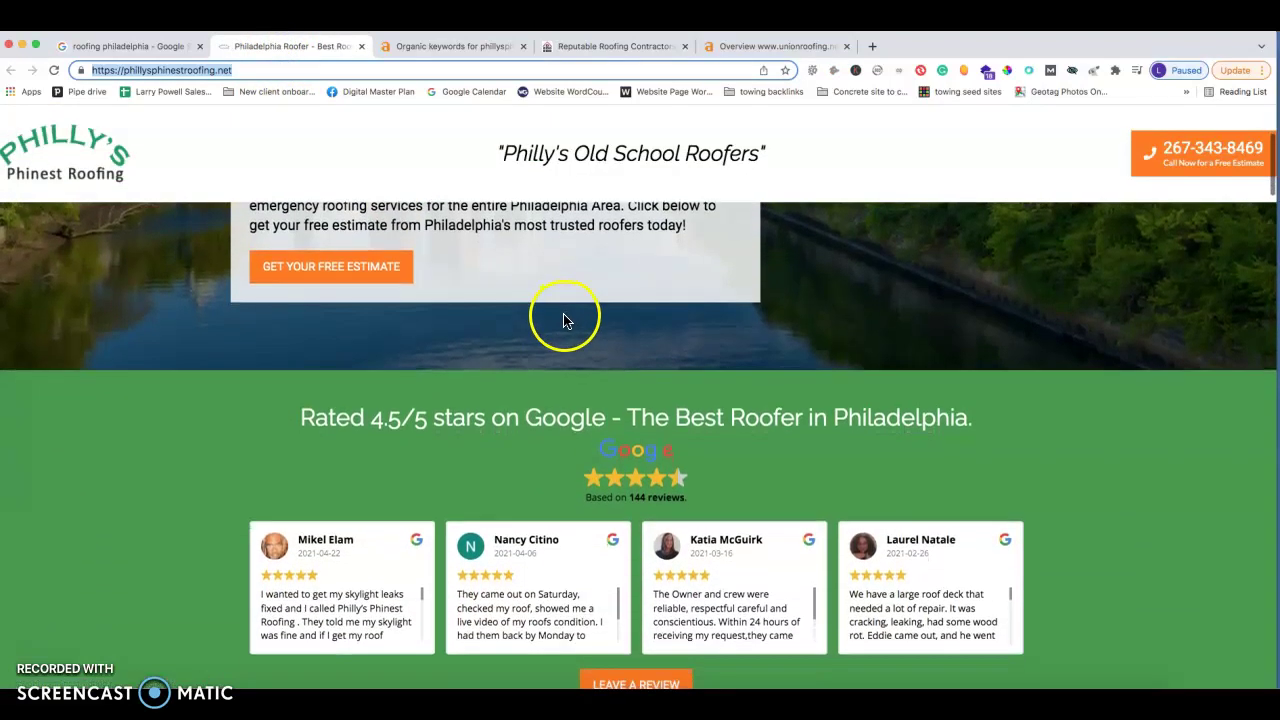
scroll(562, 319, down, 12)
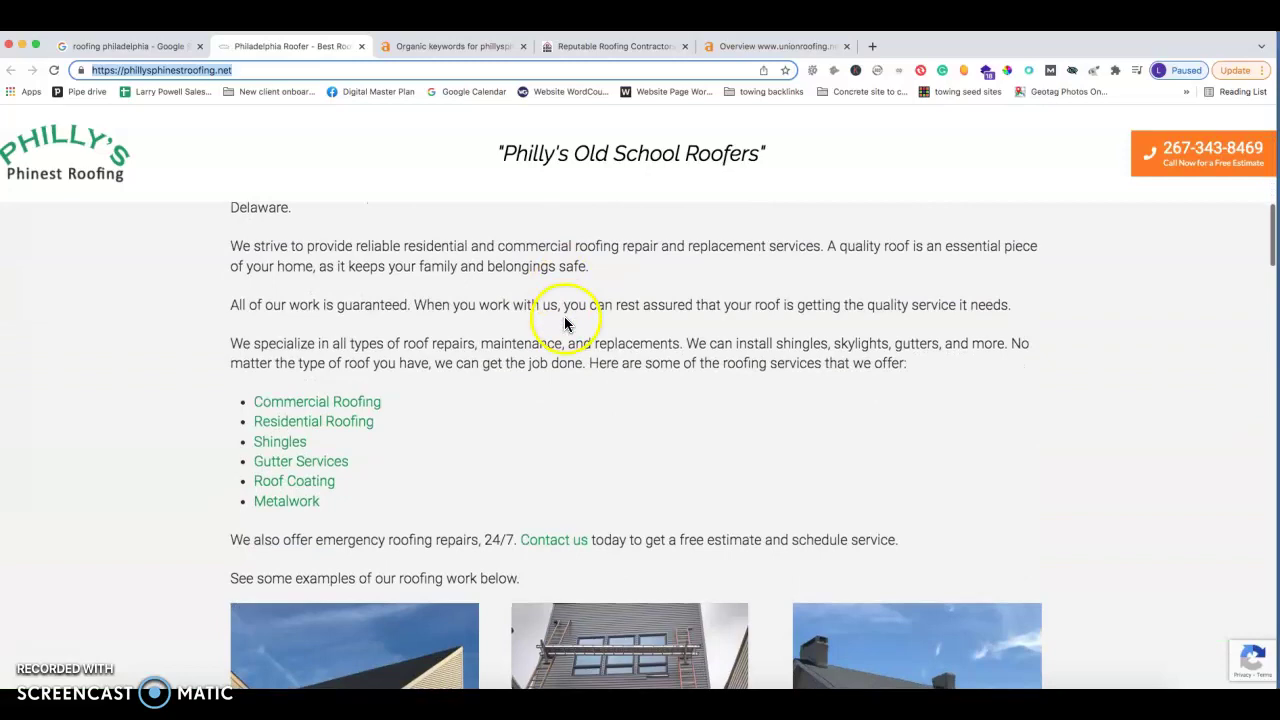
scroll(564, 322, down, 8)
scroll(563, 322, down, 15)
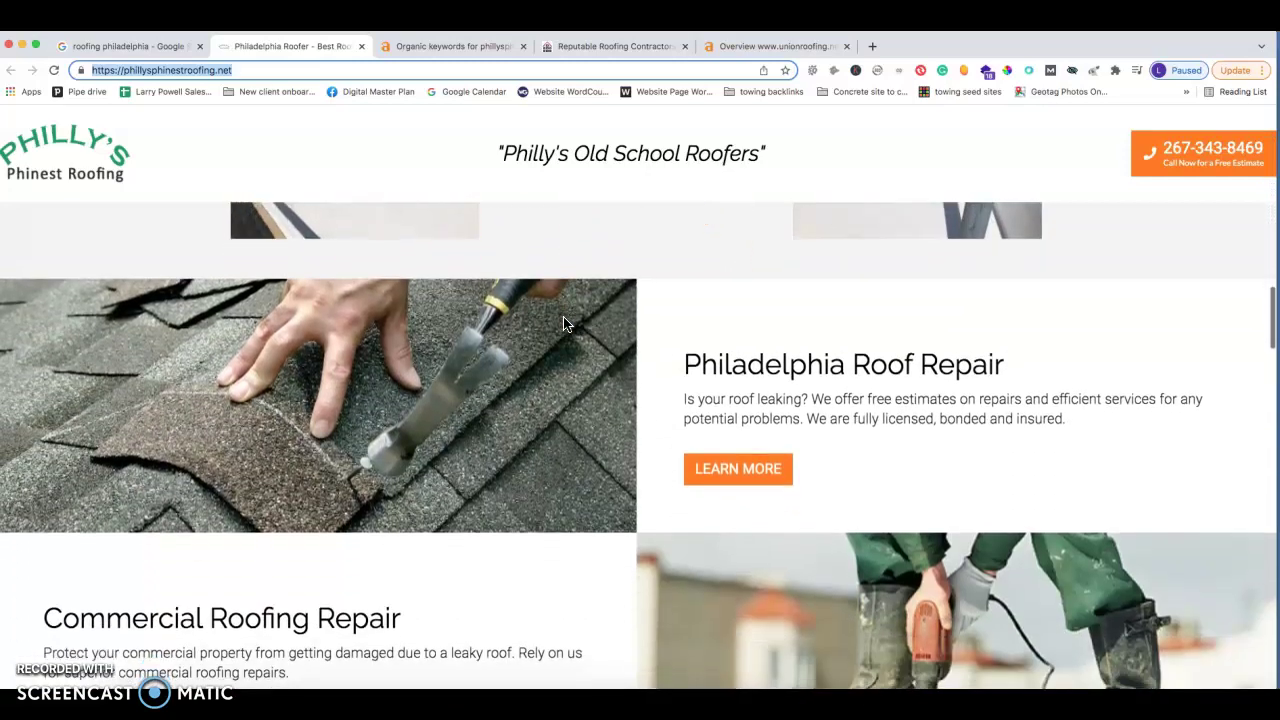
scroll(563, 316, down, 10)
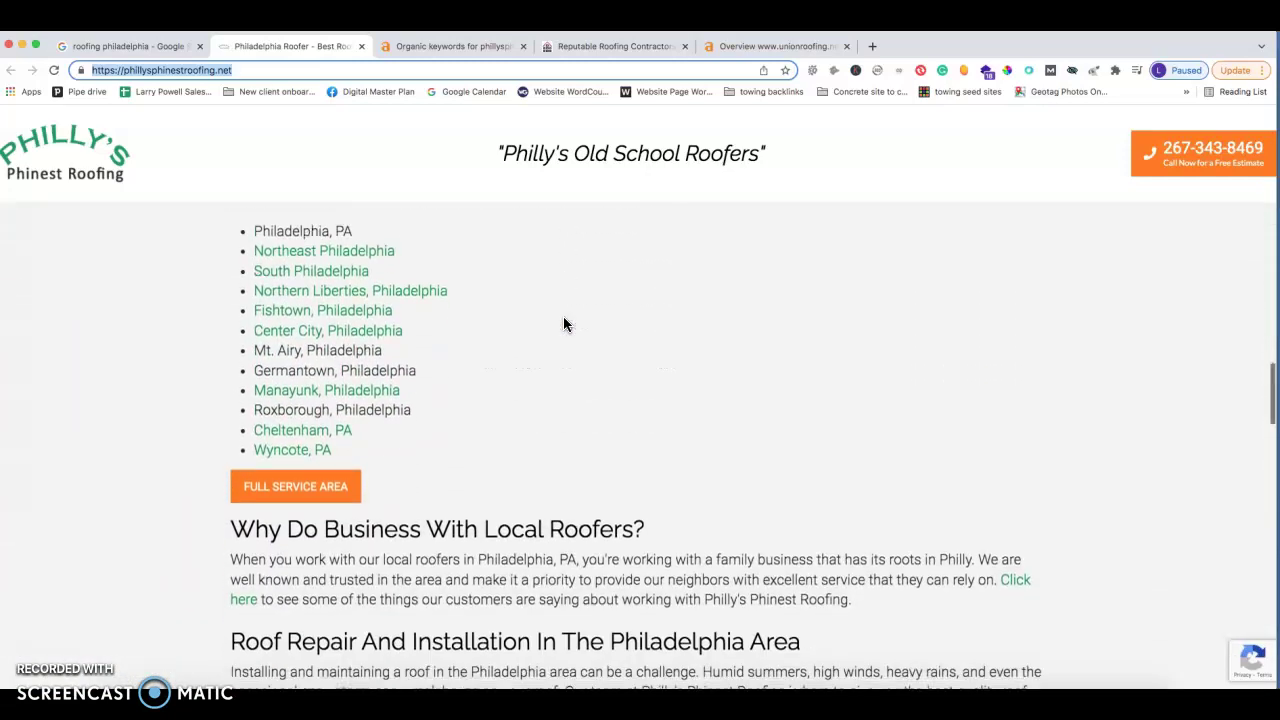
scroll(563, 320, down, 15)
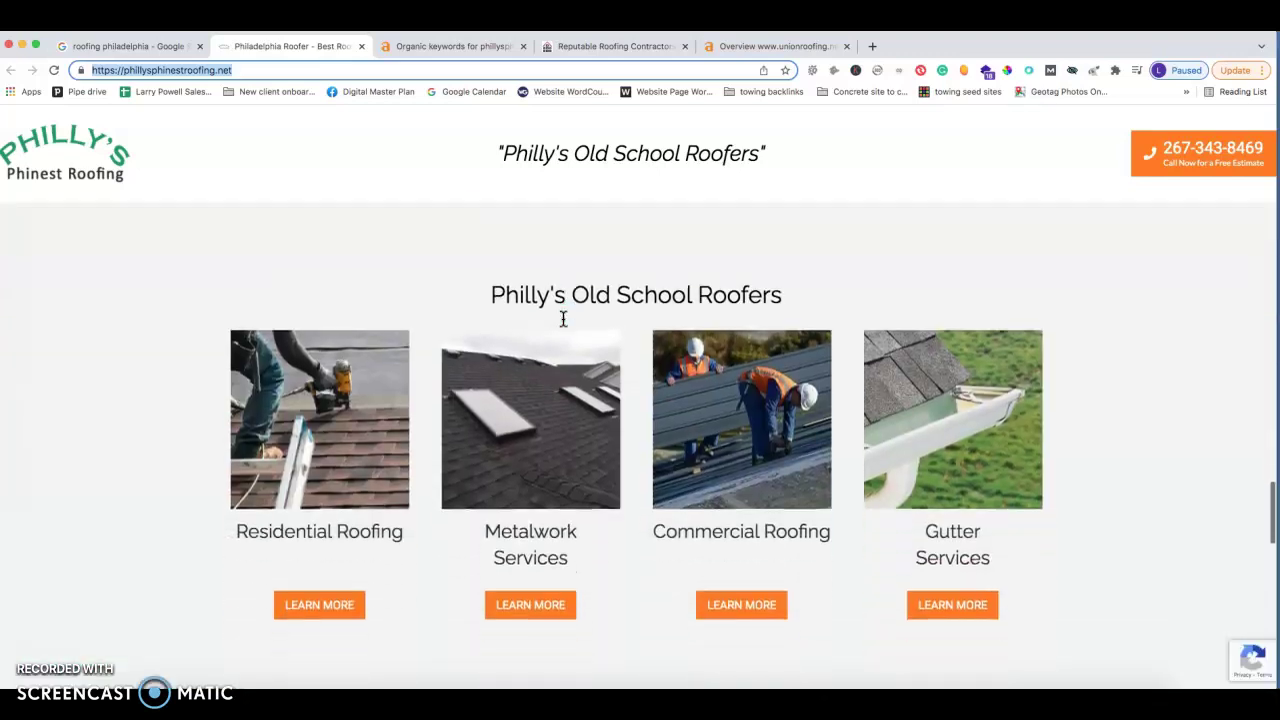
Inspect the homepage's Our Service Area links, then review the services list and introduction back up to the page header
scroll(563, 320, up, 4)
scroll(563, 318, up, 15)
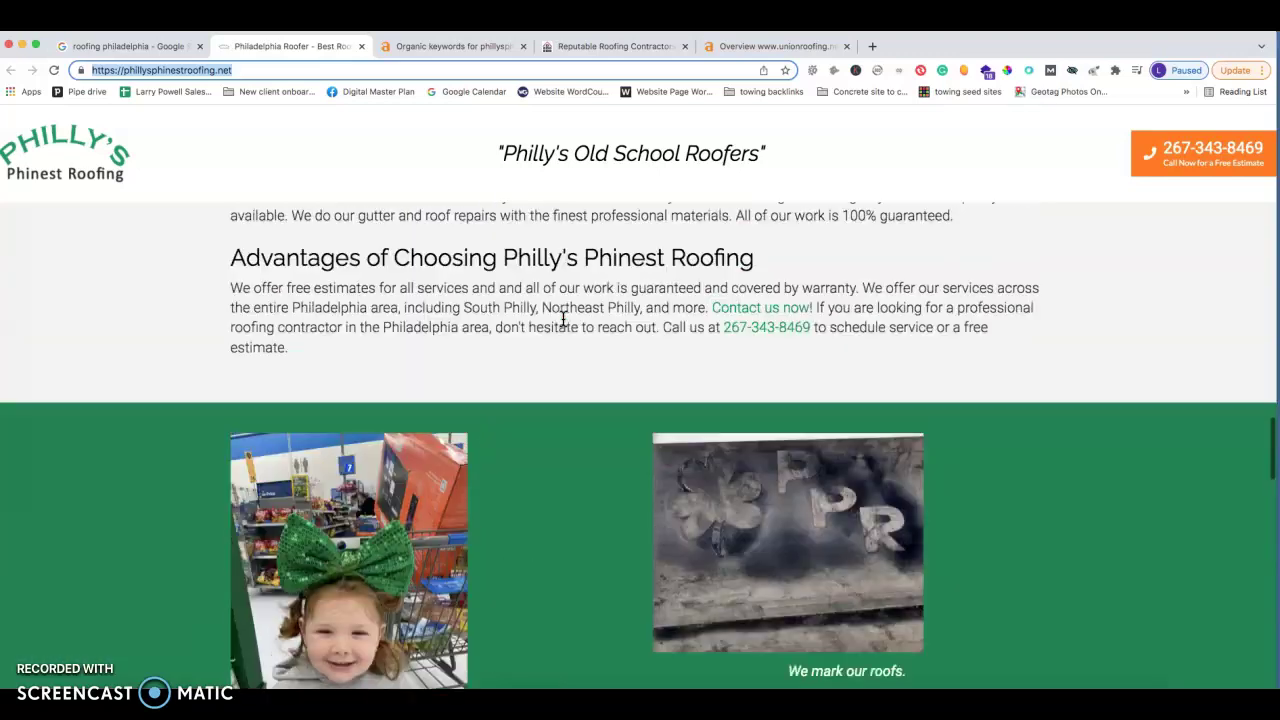
scroll(563, 318, down, 2)
scroll(563, 319, down, 2)
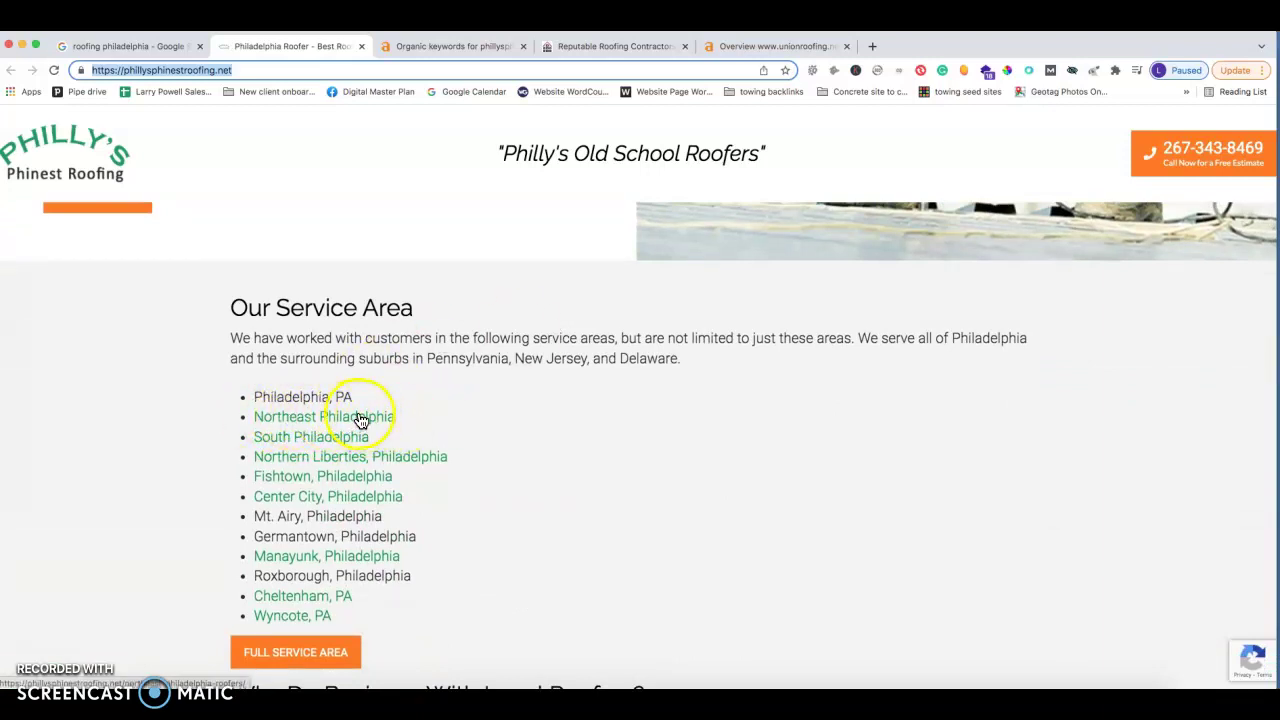
scroll(358, 420, up, 1)
scroll(362, 418, up, 10)
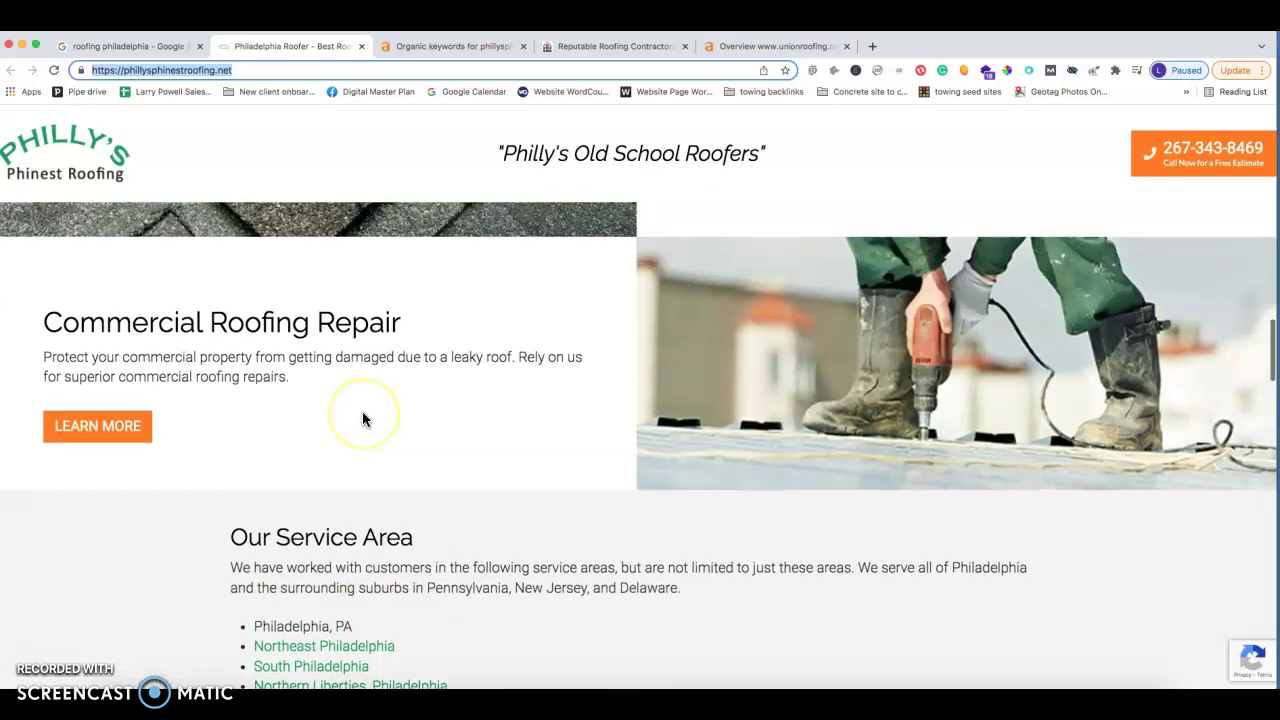
scroll(362, 418, up, 8)
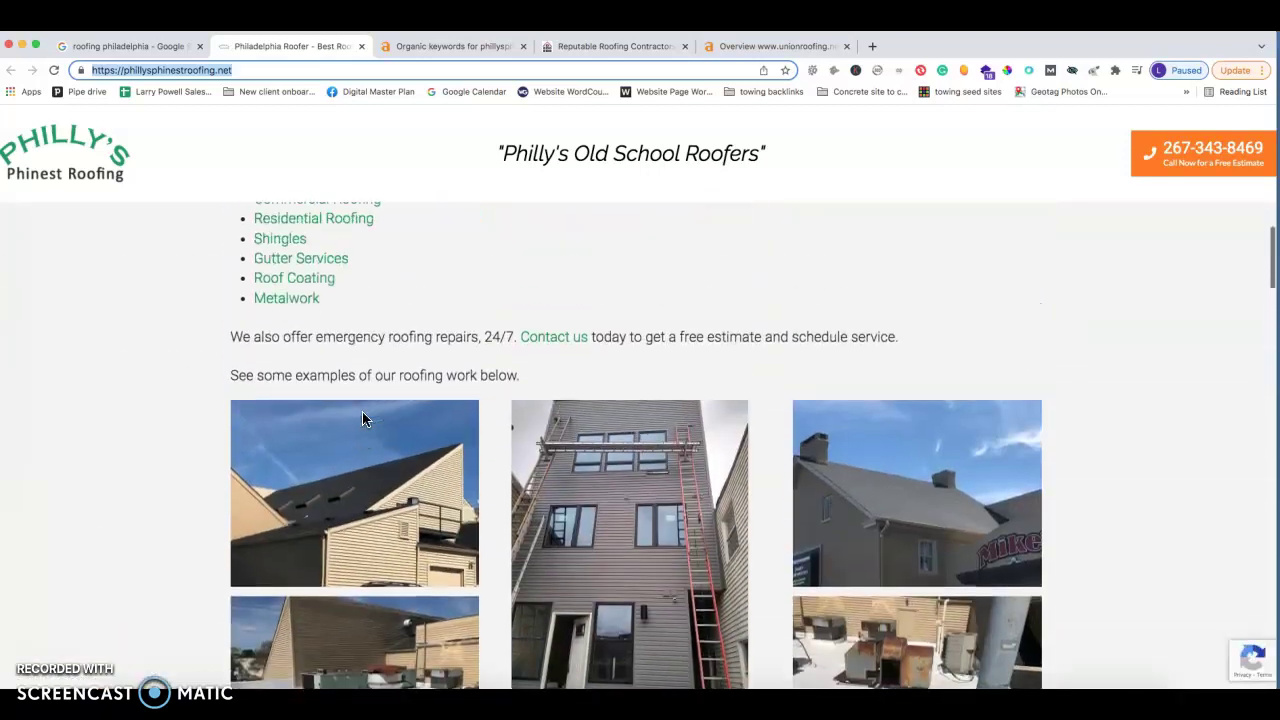
scroll(362, 418, up, 10)
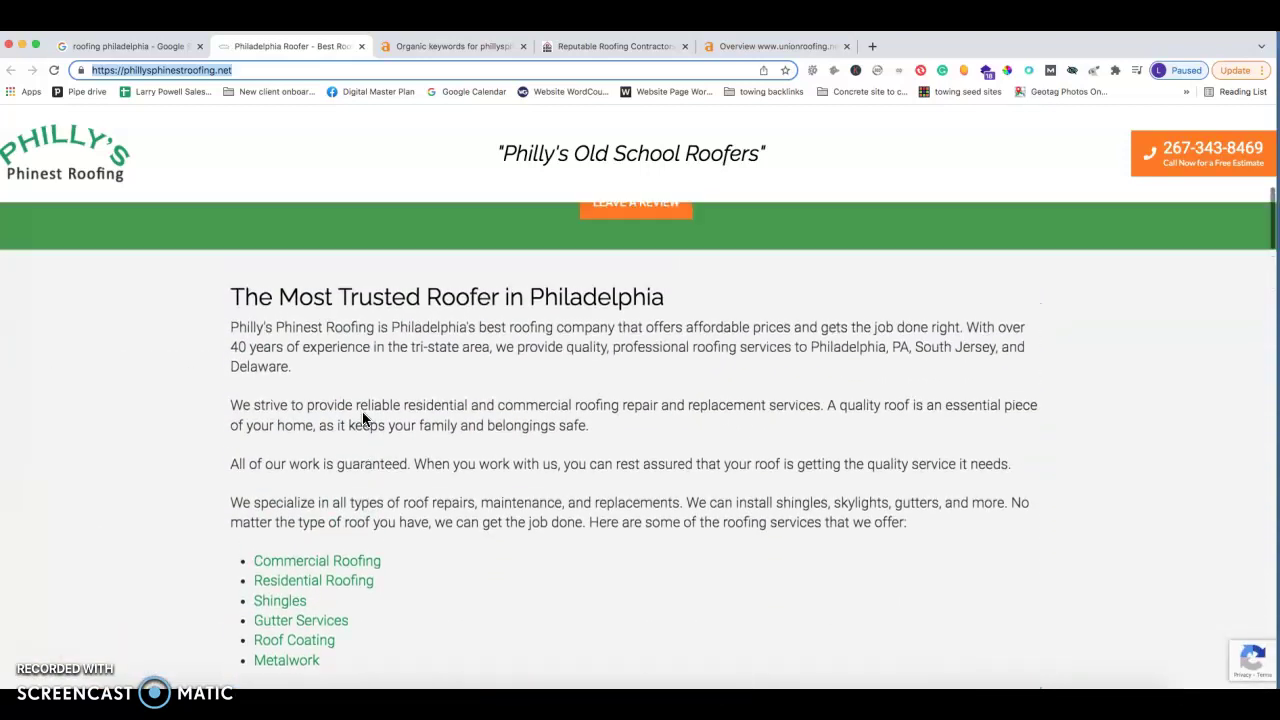
scroll(362, 418, up, 1)
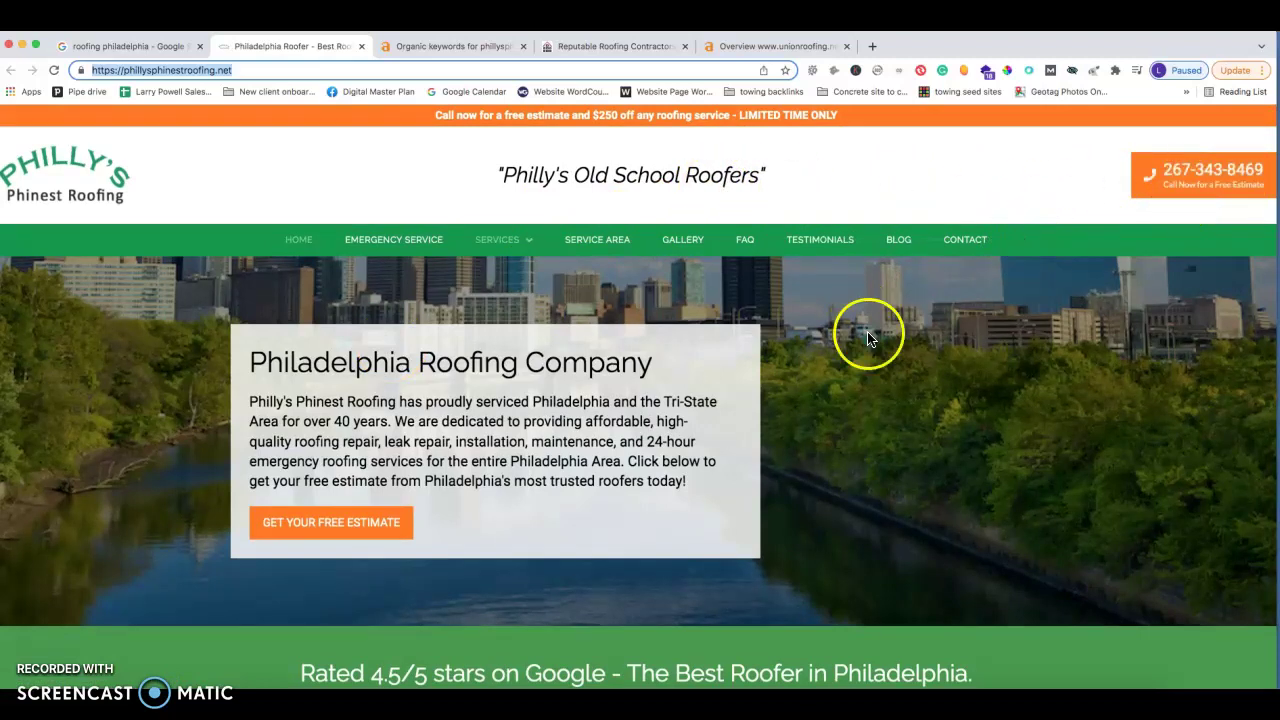
Skim the homepage's full length down to the contact form and revisit the local roofers text sections
scroll(937, 412, down, 10)
scroll(938, 417, down, 15)
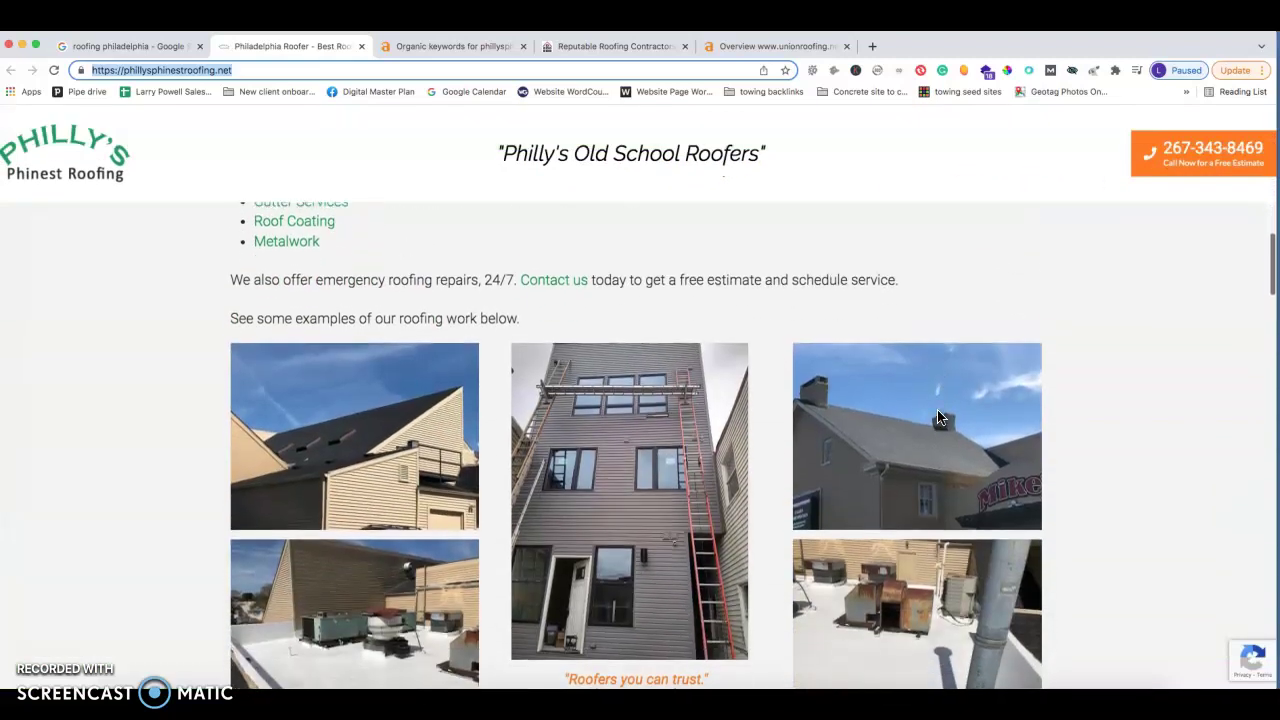
scroll(937, 417, down, 15)
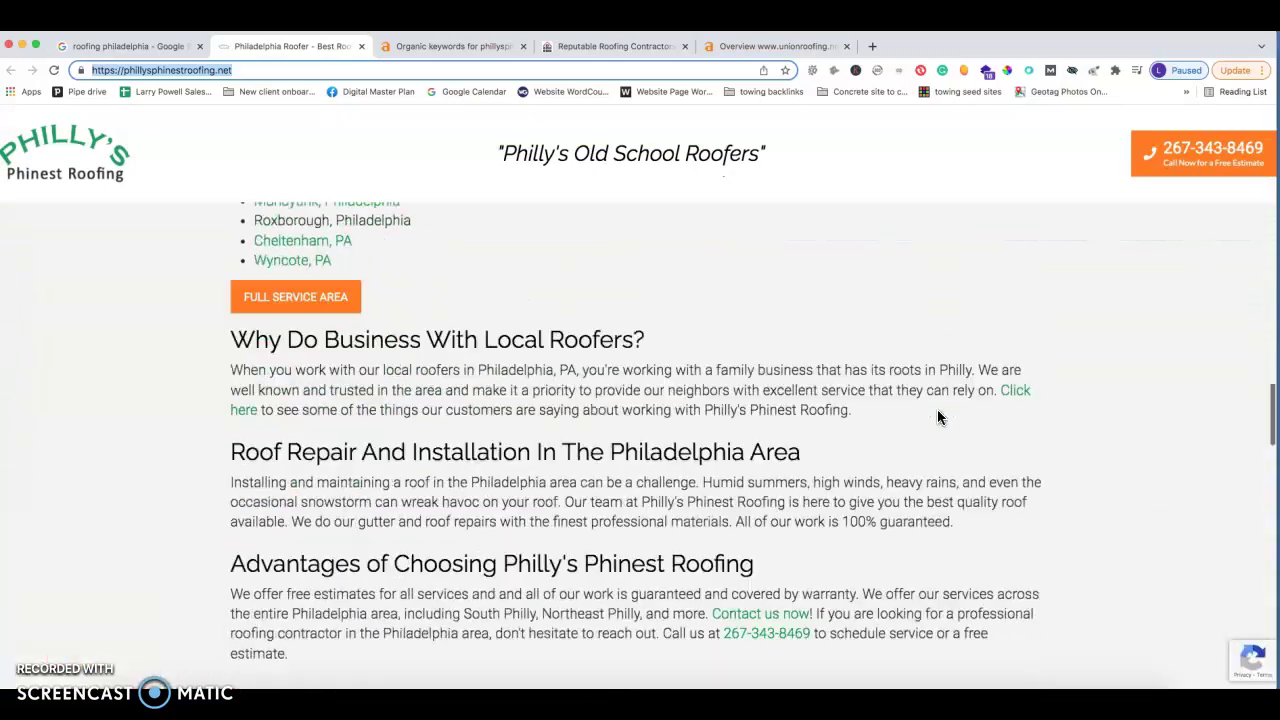
scroll(937, 412, down, 15)
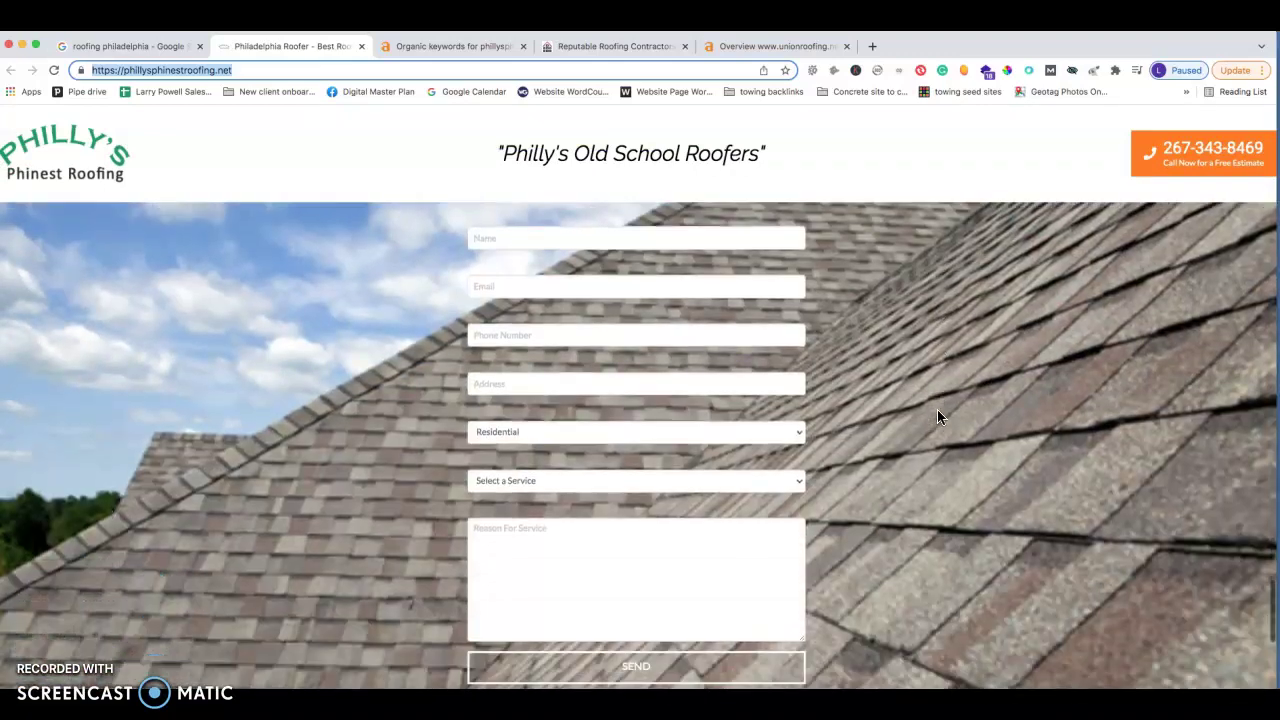
scroll(530, 229, up, 20)
click(530, 229)
scroll(450, 160, up, 4)
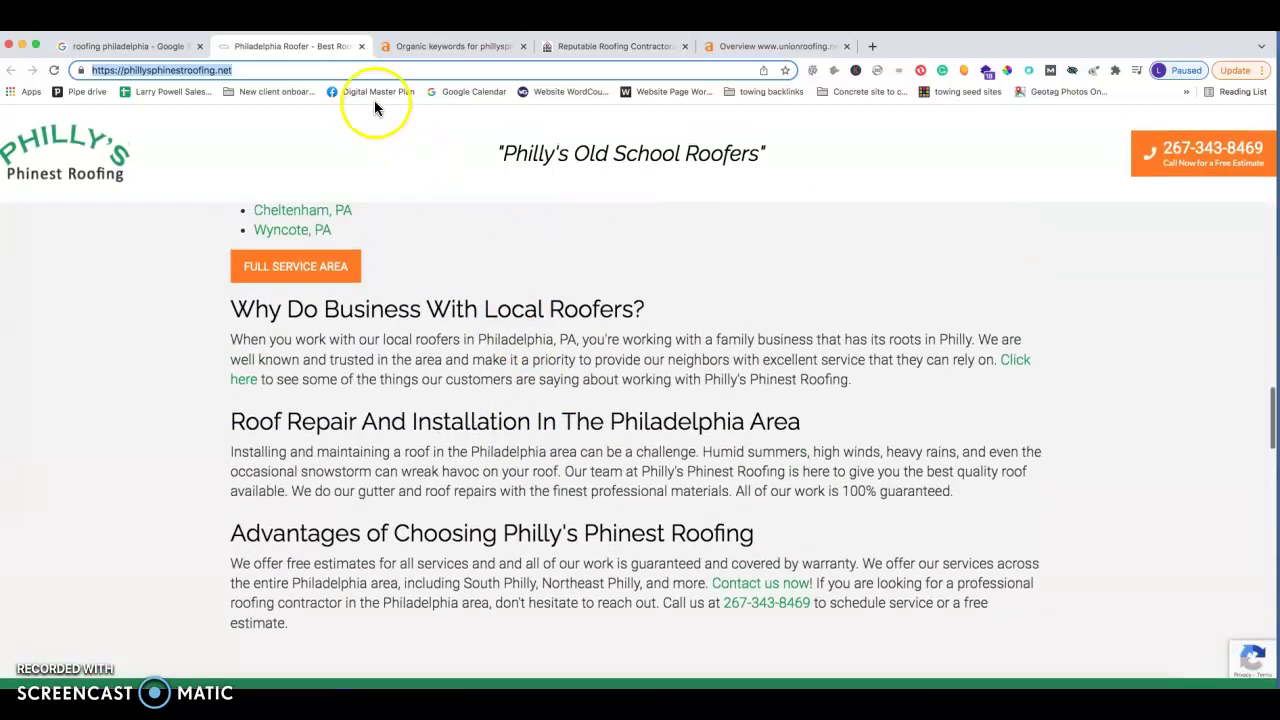
Check the Ahrefs overview for phillysphinestroofing.net and open its list of organic keywords
click(420, 46)
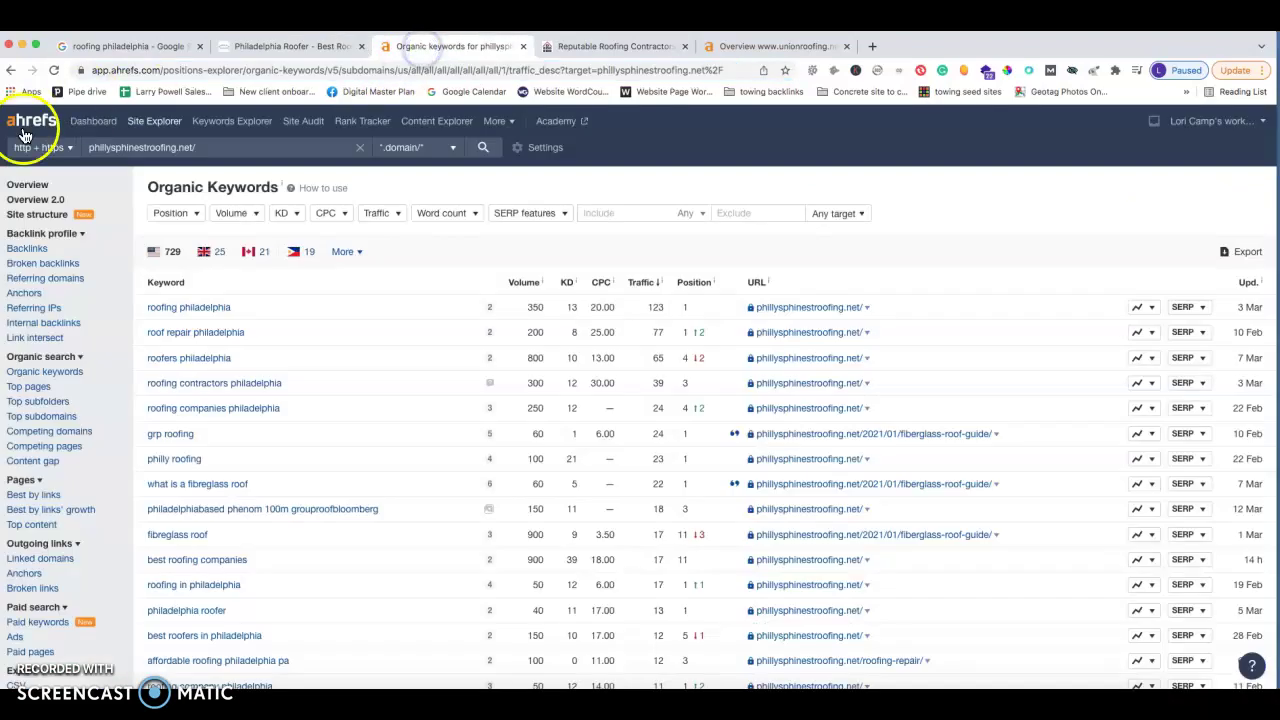
click(28, 186)
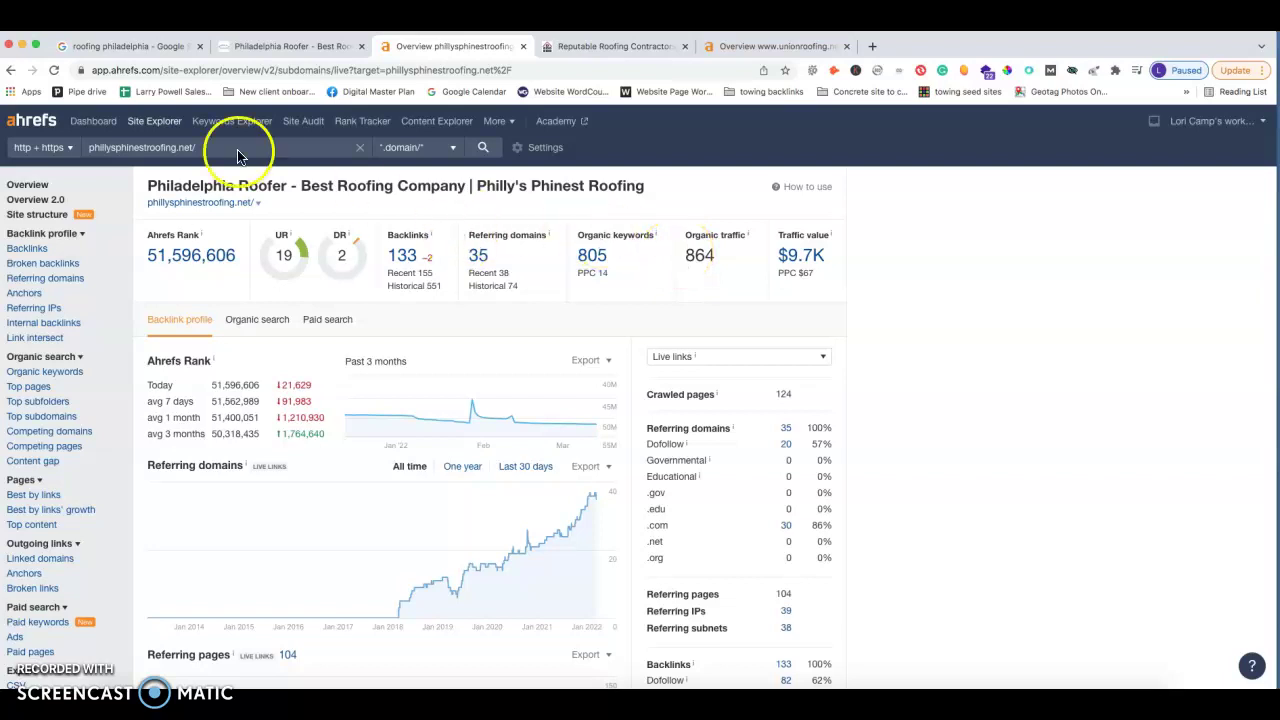
click(598, 260)
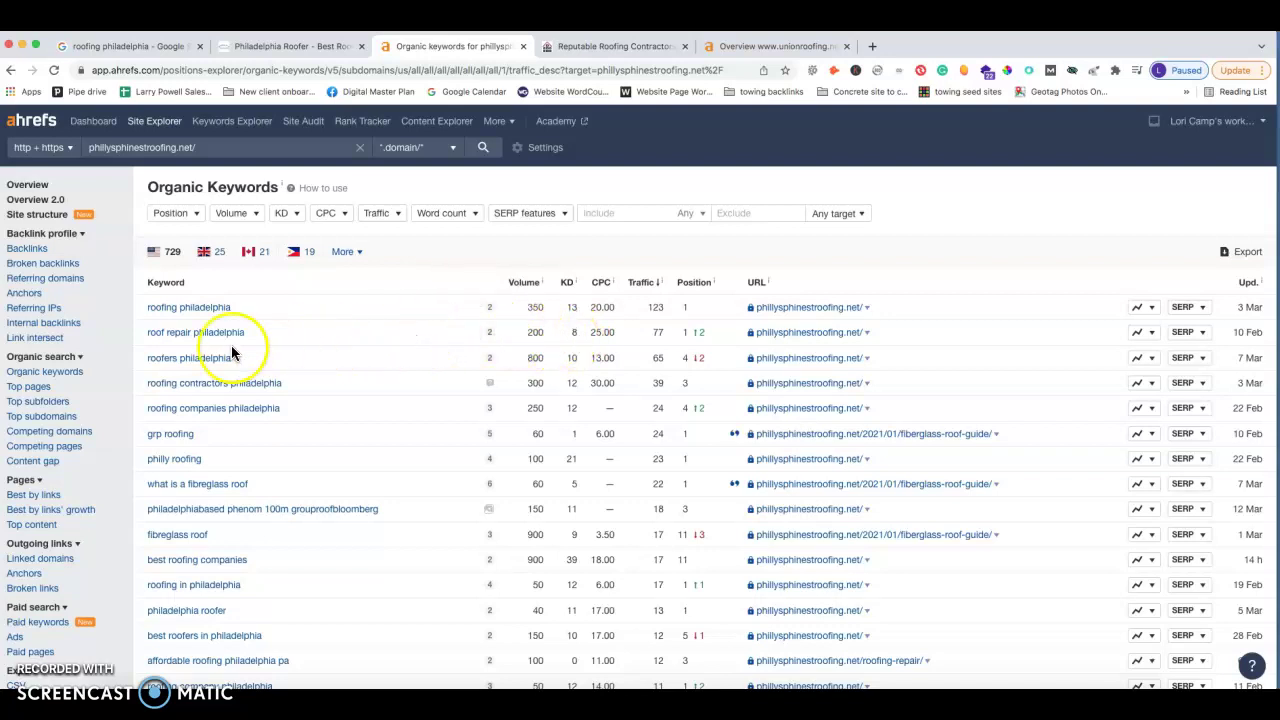
click(550, 371)
Return to the roofing philadelphia search results and examine the Angi and Yelp directory listings
click(296, 52)
click(111, 47)
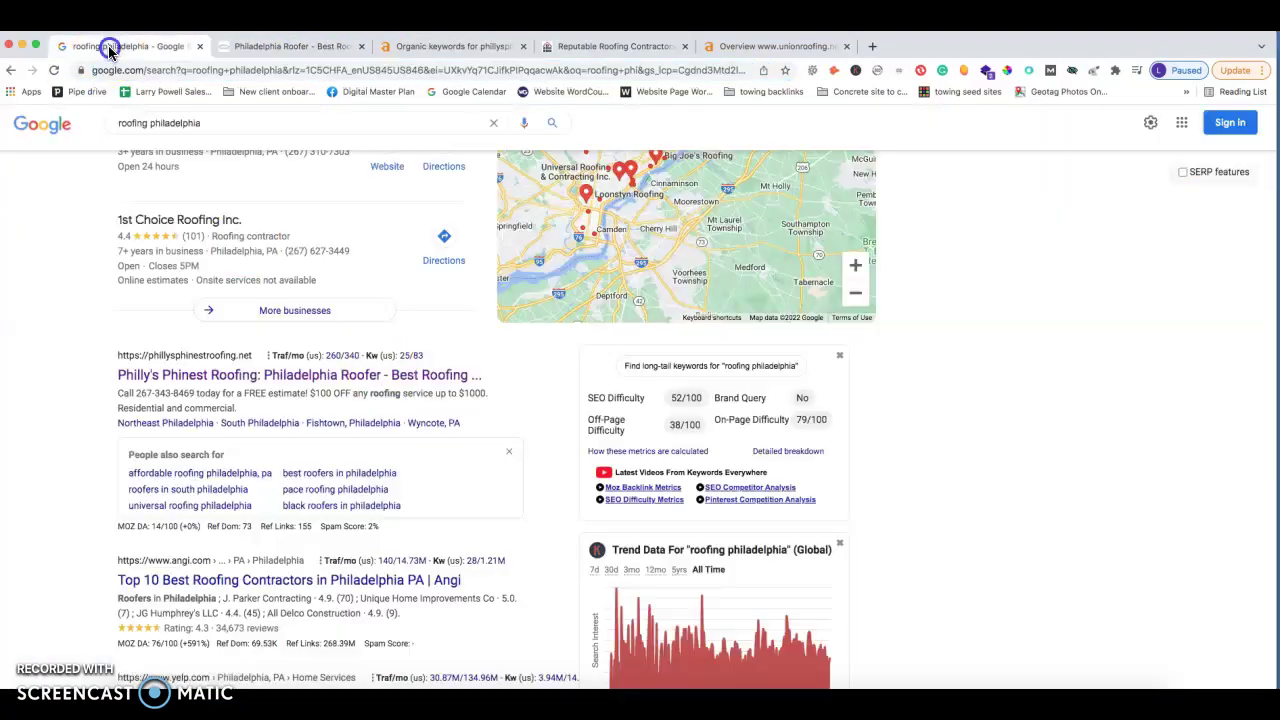
scroll(445, 430, down, 2)
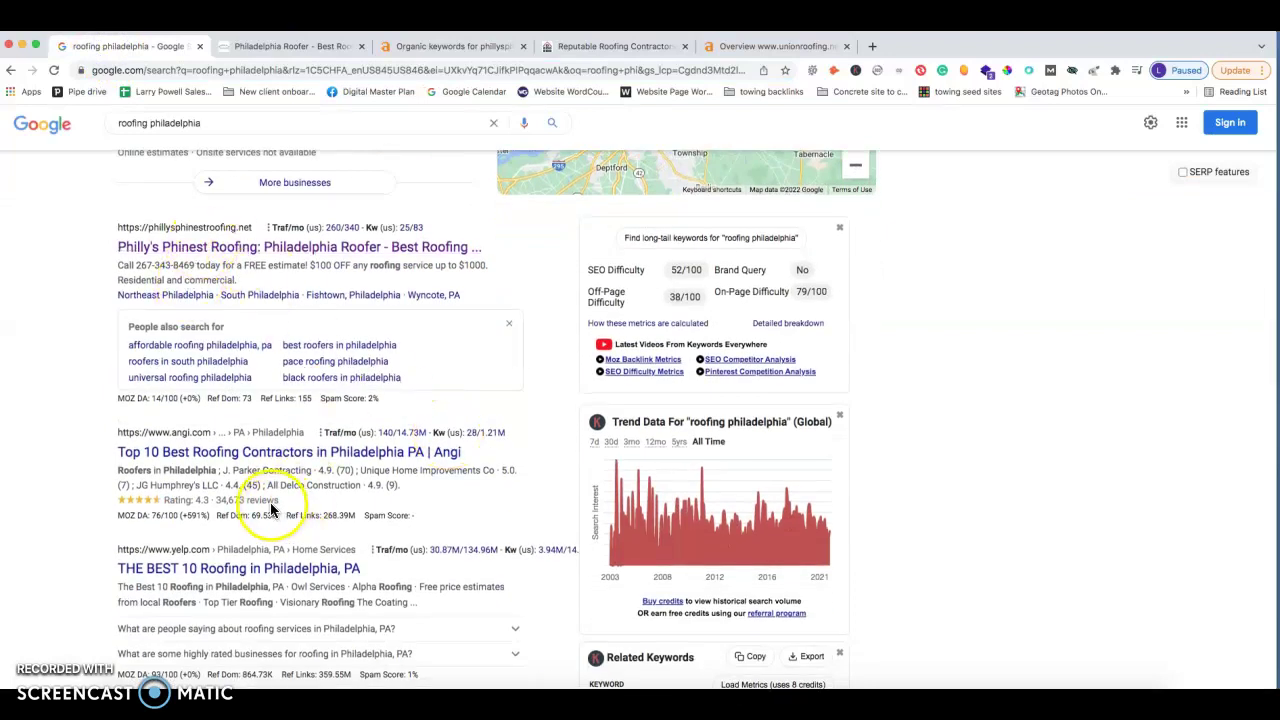
scroll(330, 505, down, 1)
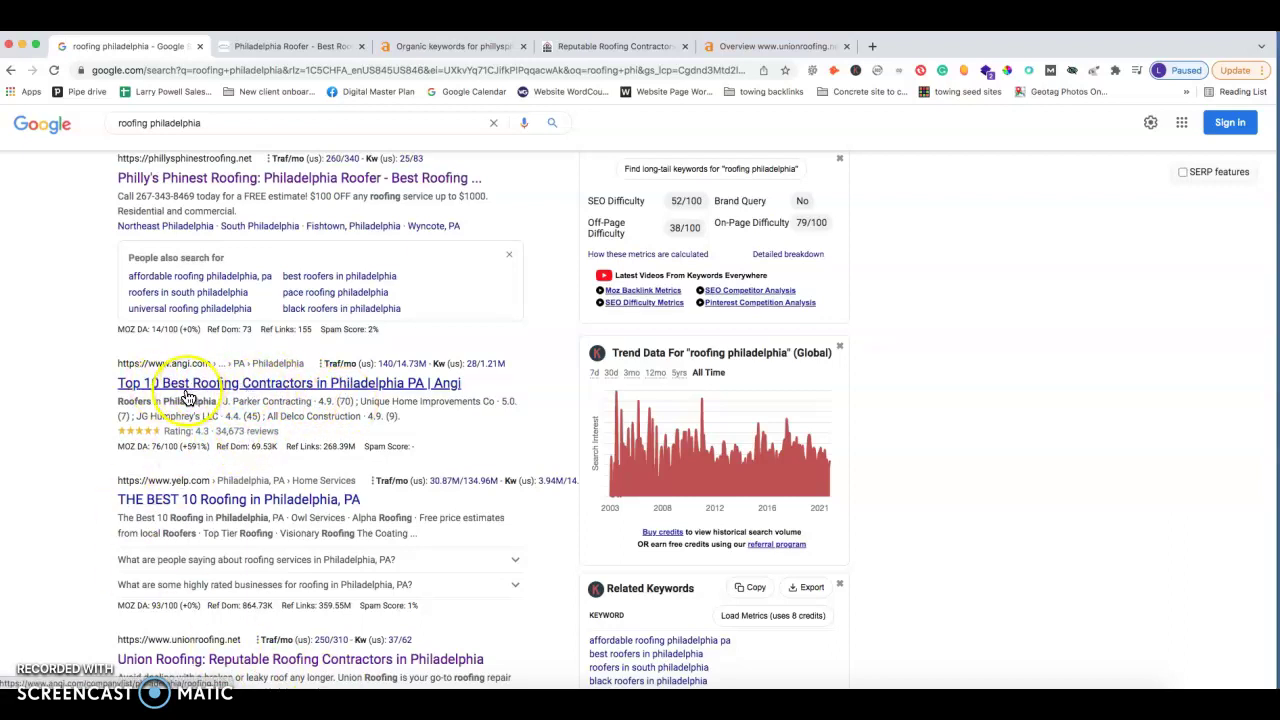
Review the roofing philadelphia results from the ads and Roofing Contractors map listings down to the Union Roofing organic result
scroll(247, 395, up, 5)
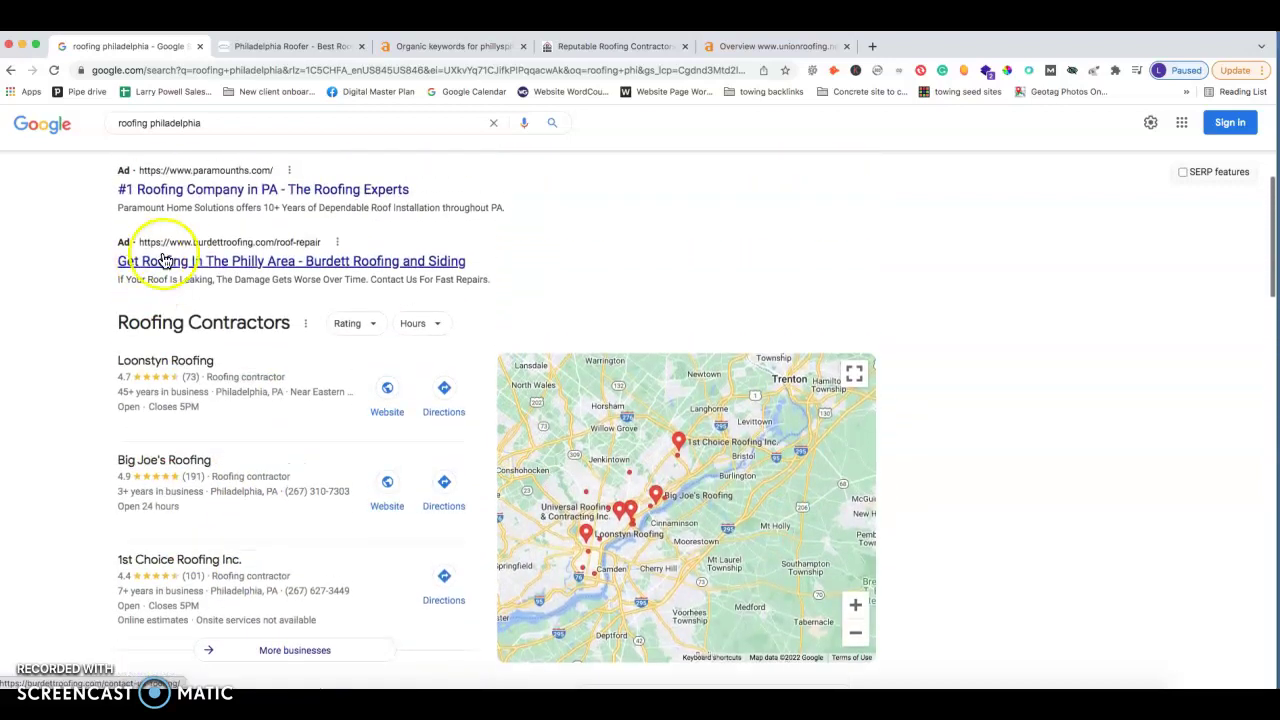
scroll(215, 405, down, 1)
scroll(215, 405, down, 9)
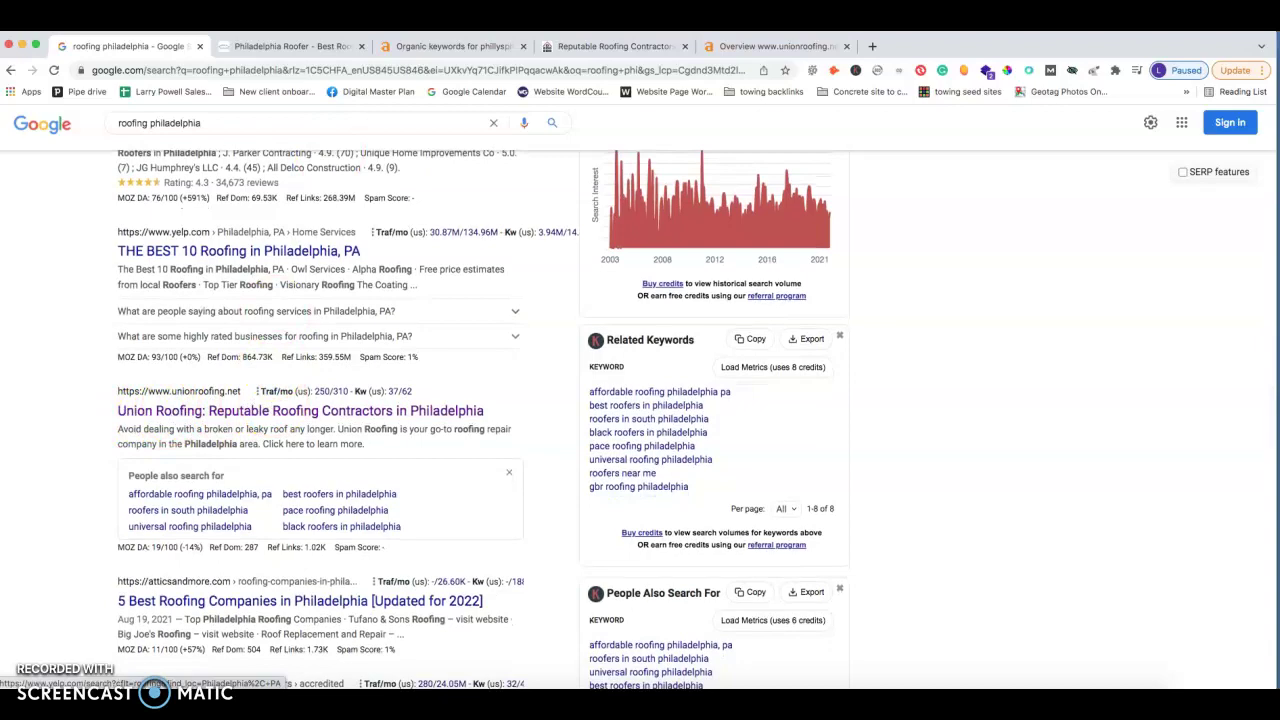
Skim the unionroofing.net homepage from its featured services to the footer, reviewing the roofing company text and service areas
click(620, 47)
scroll(695, 324, down, 15)
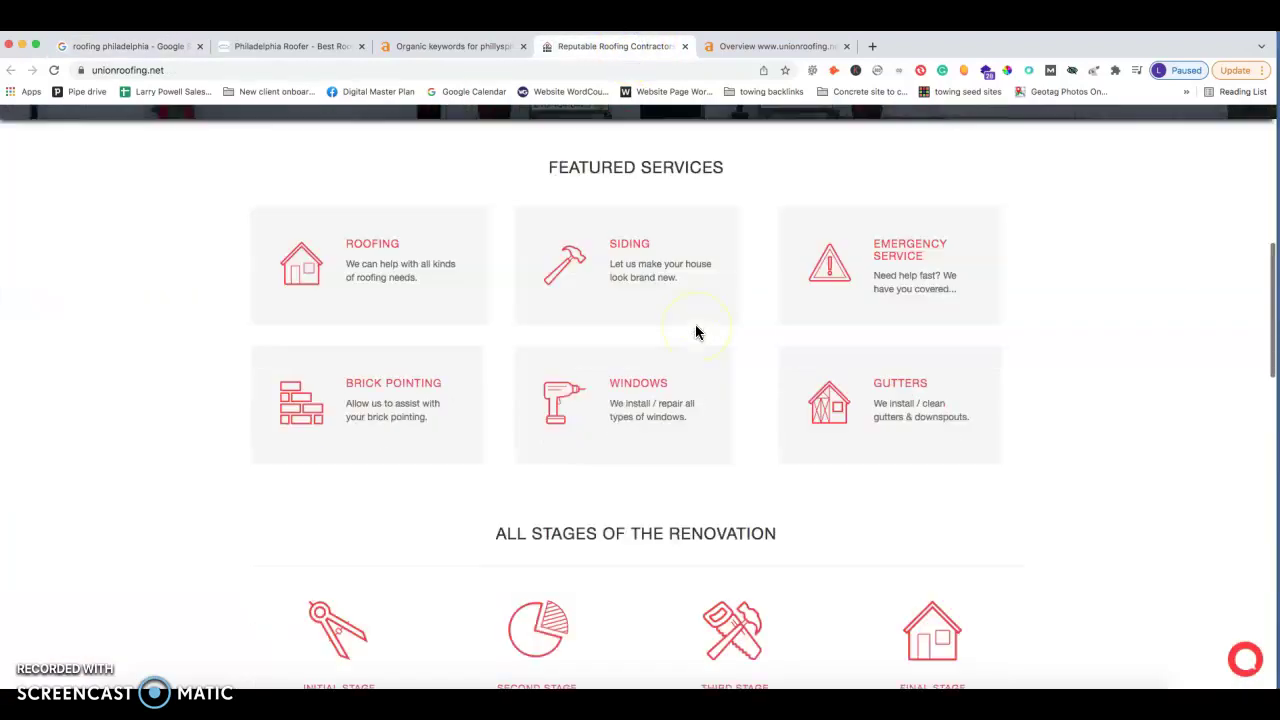
scroll(697, 332, down, 15)
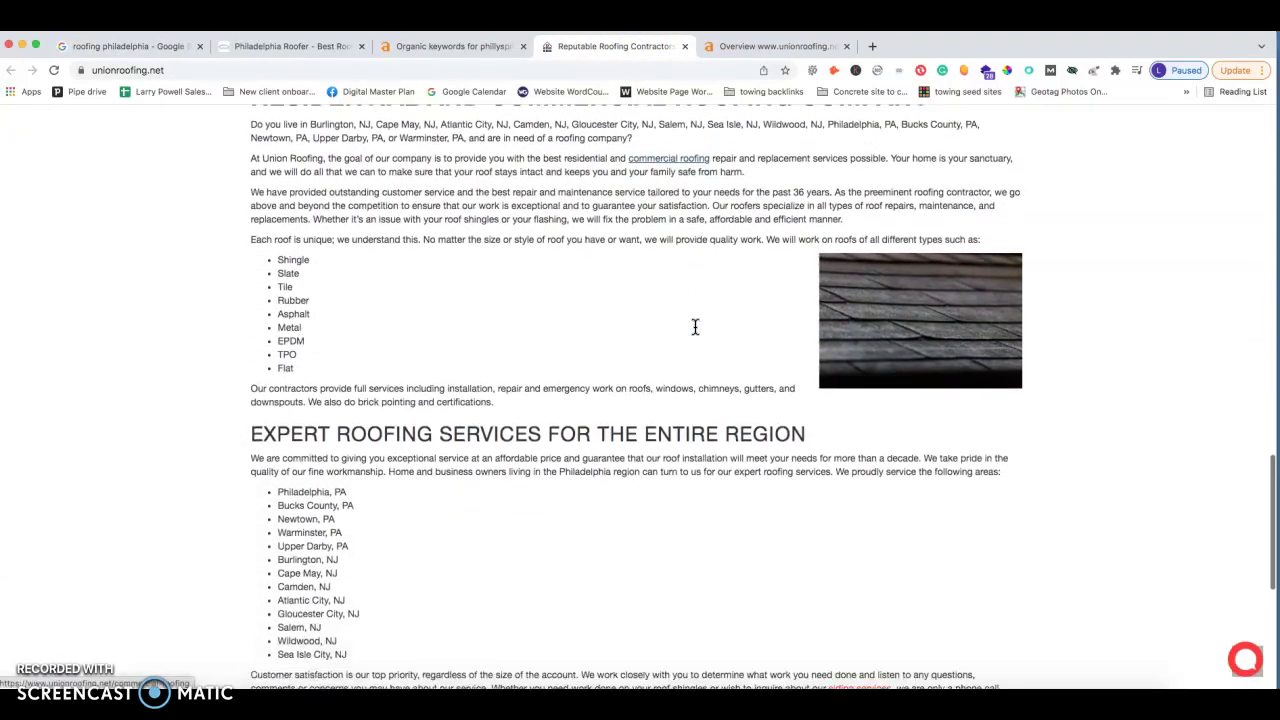
scroll(697, 333, up, 5)
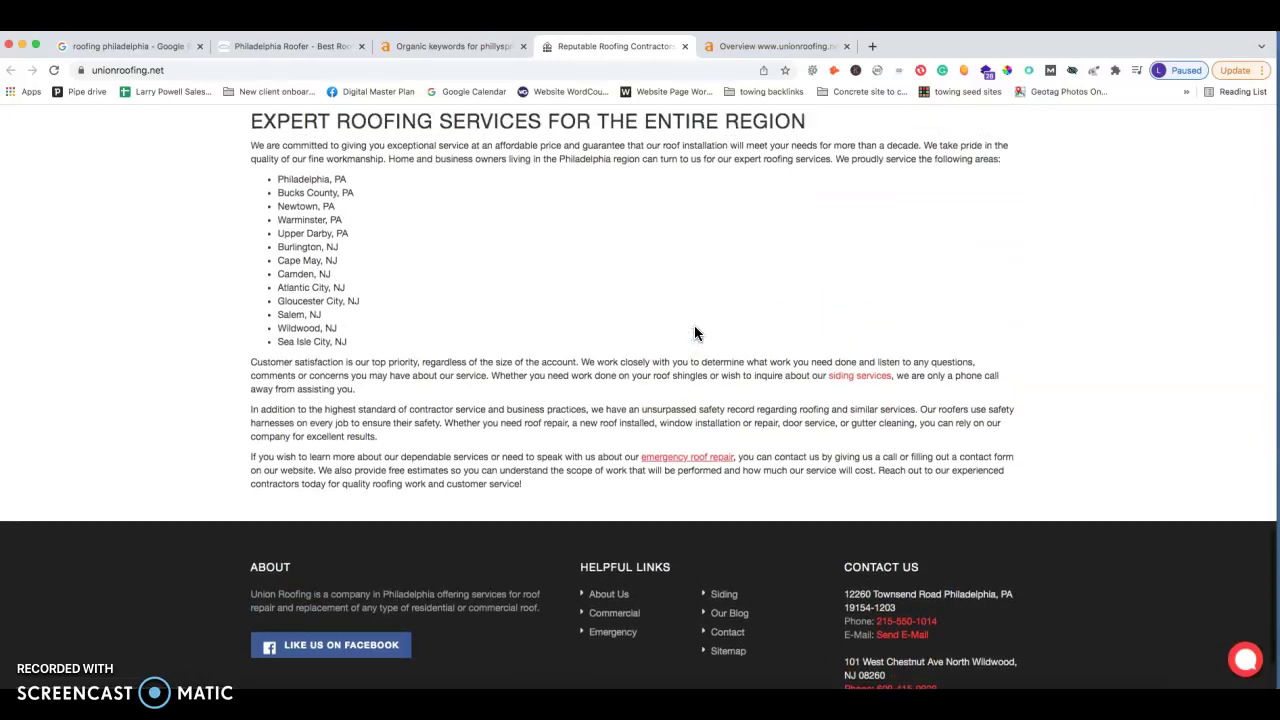
scroll(696, 333, up, 10)
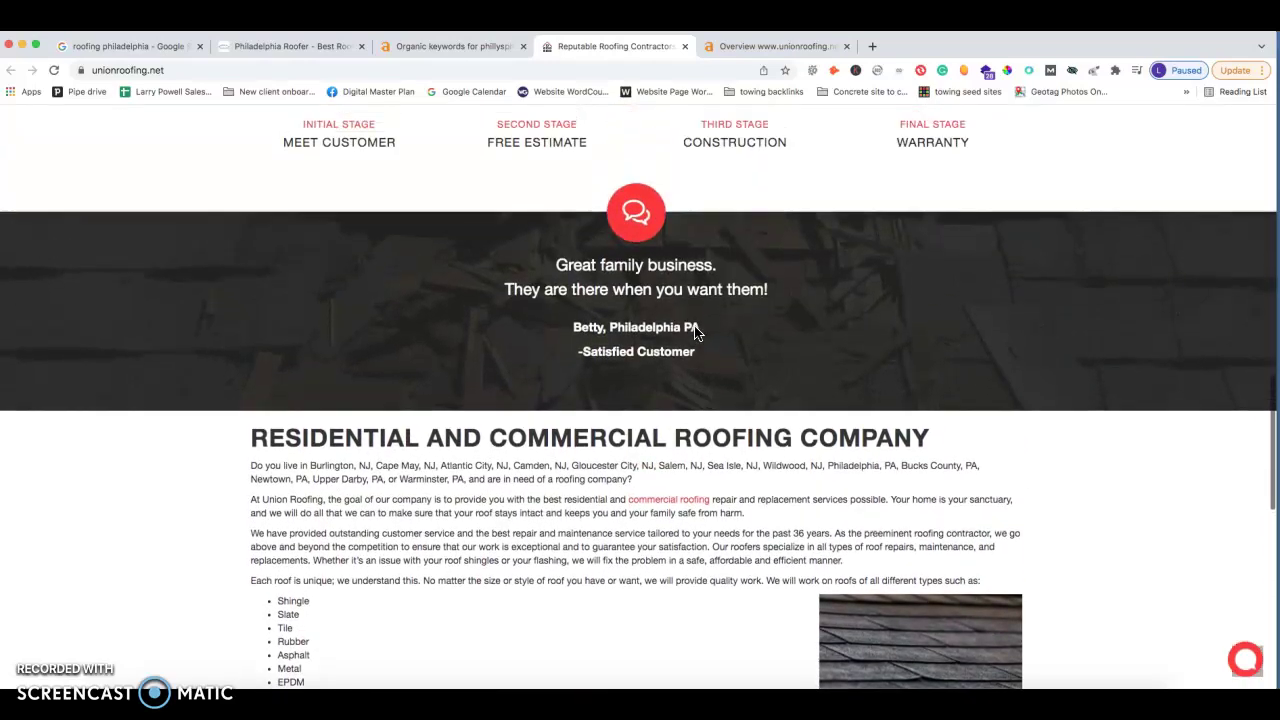
scroll(694, 330, up, 5)
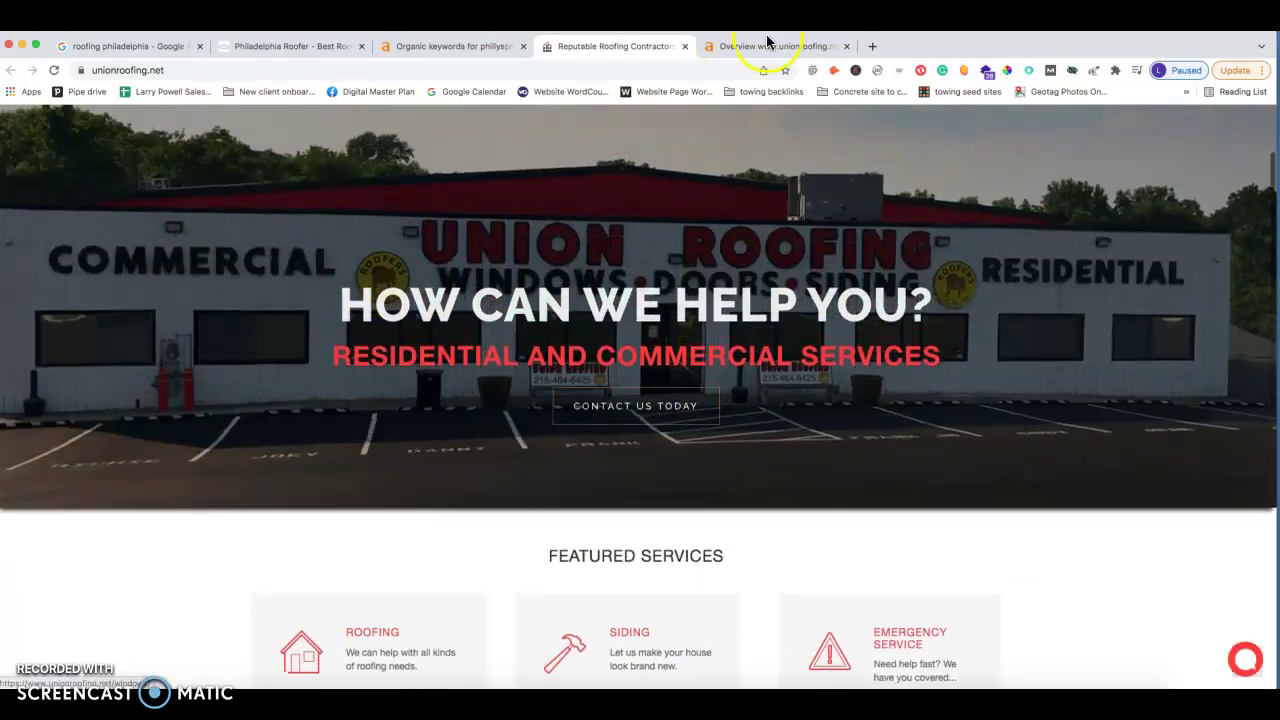
Check the Ahrefs overview for unionroofing.net, focusing on its backlinks, referring domains, organic keywords and traffic
click(772, 46)
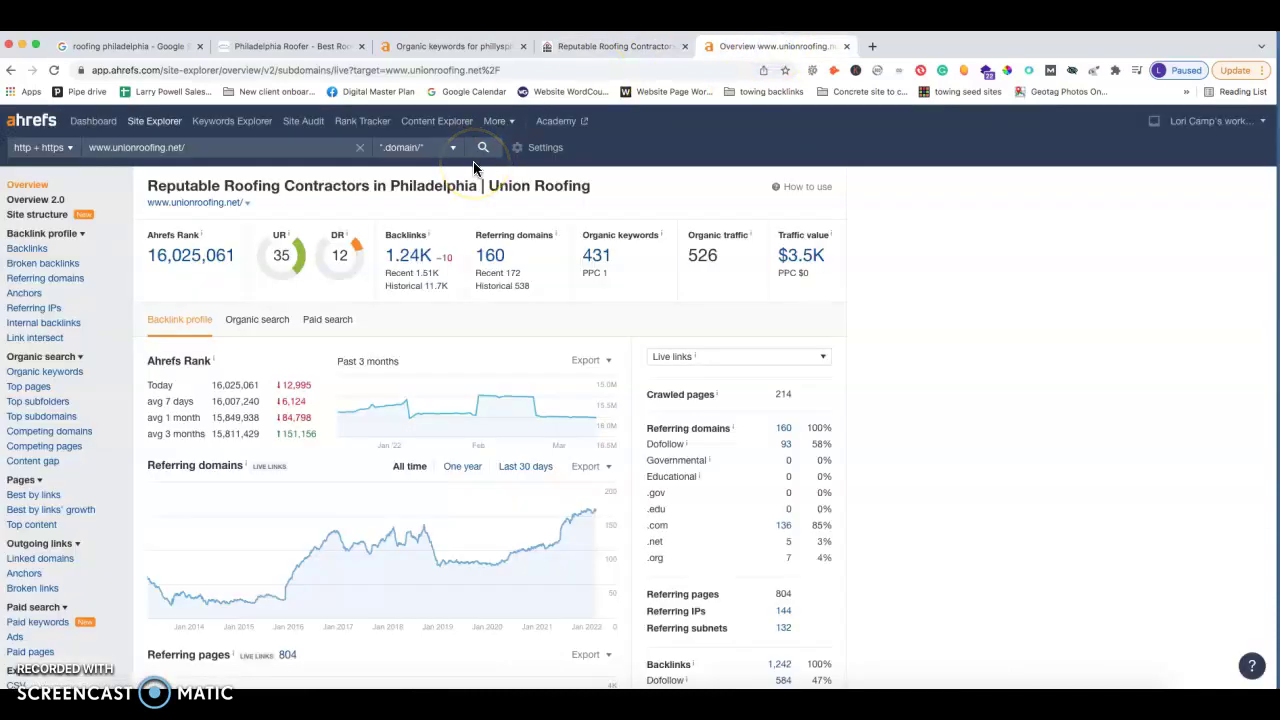
click(403, 258)
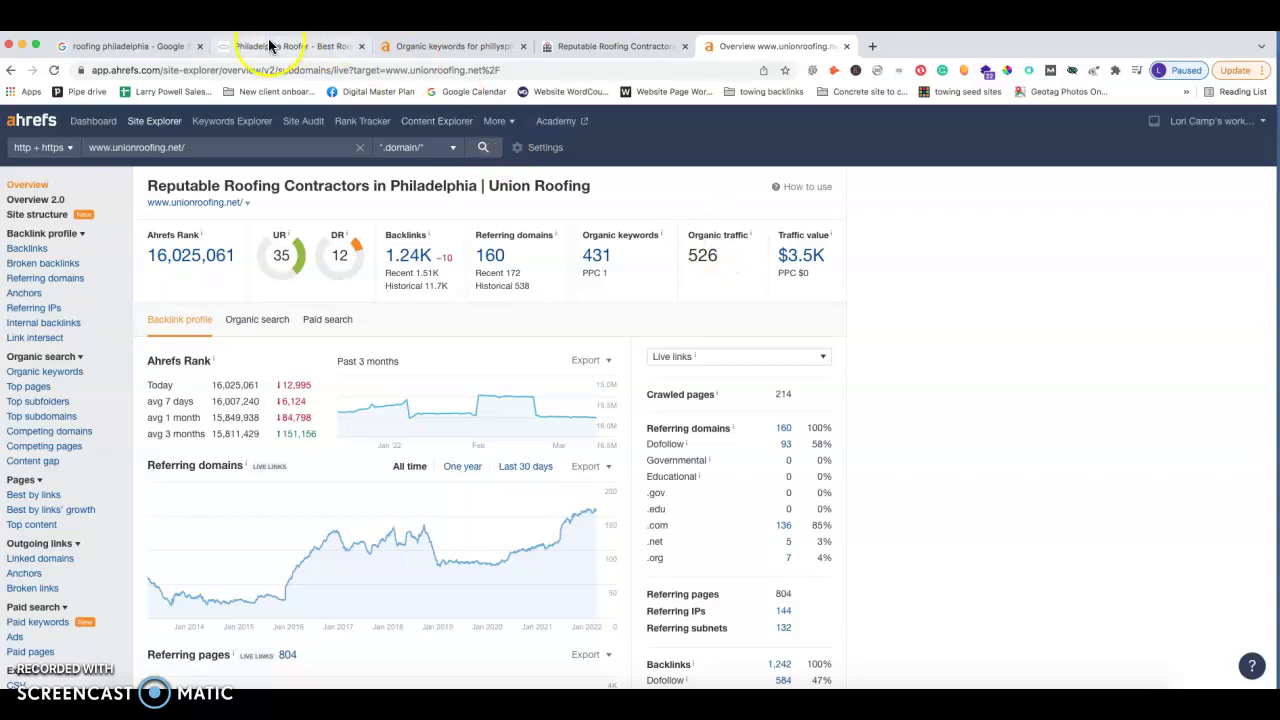
Return to the roofing philadelphia search results and examine the paid ads and the Roofing Contractors map listings
click(130, 46)
scroll(337, 245, up, 10)
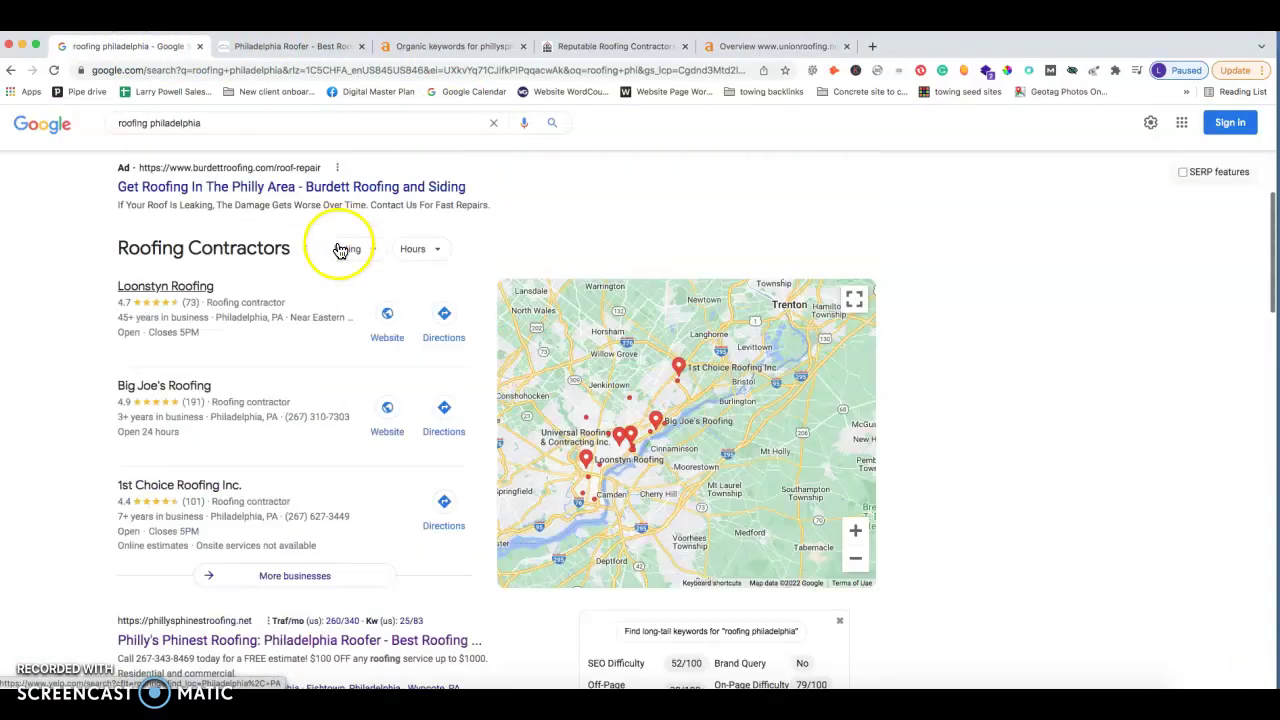
scroll(415, 280, down, 5)
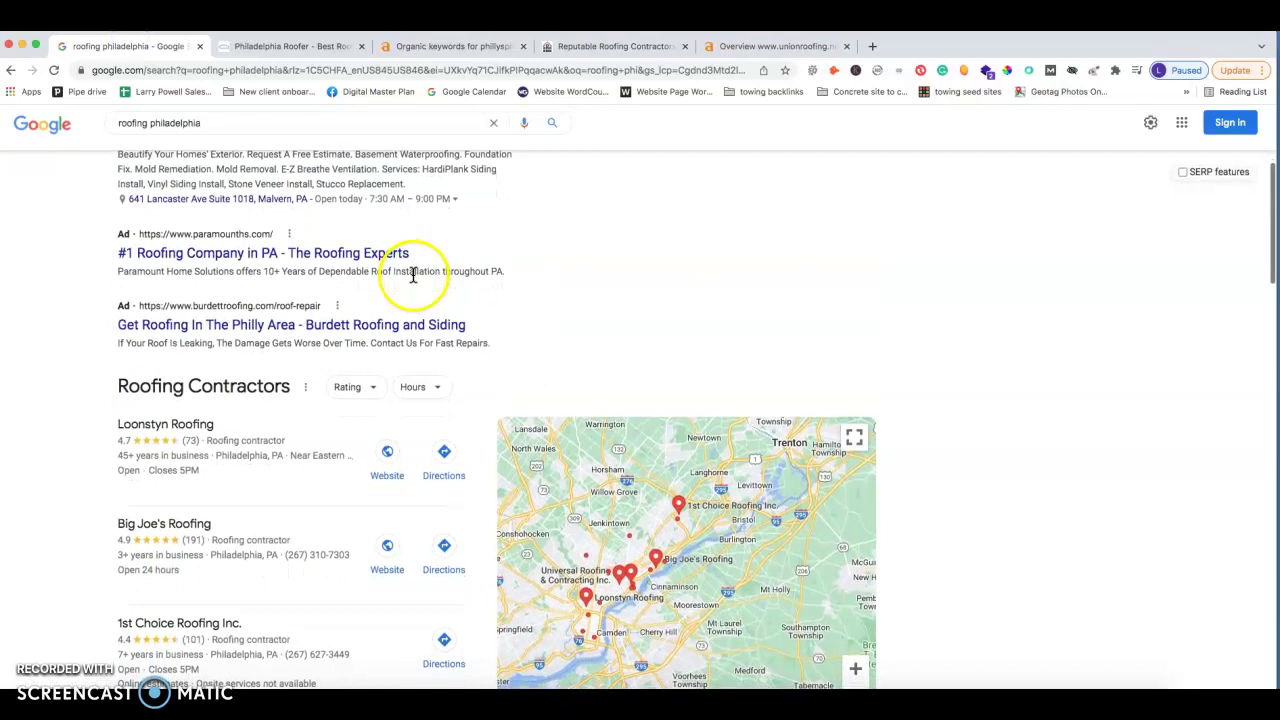